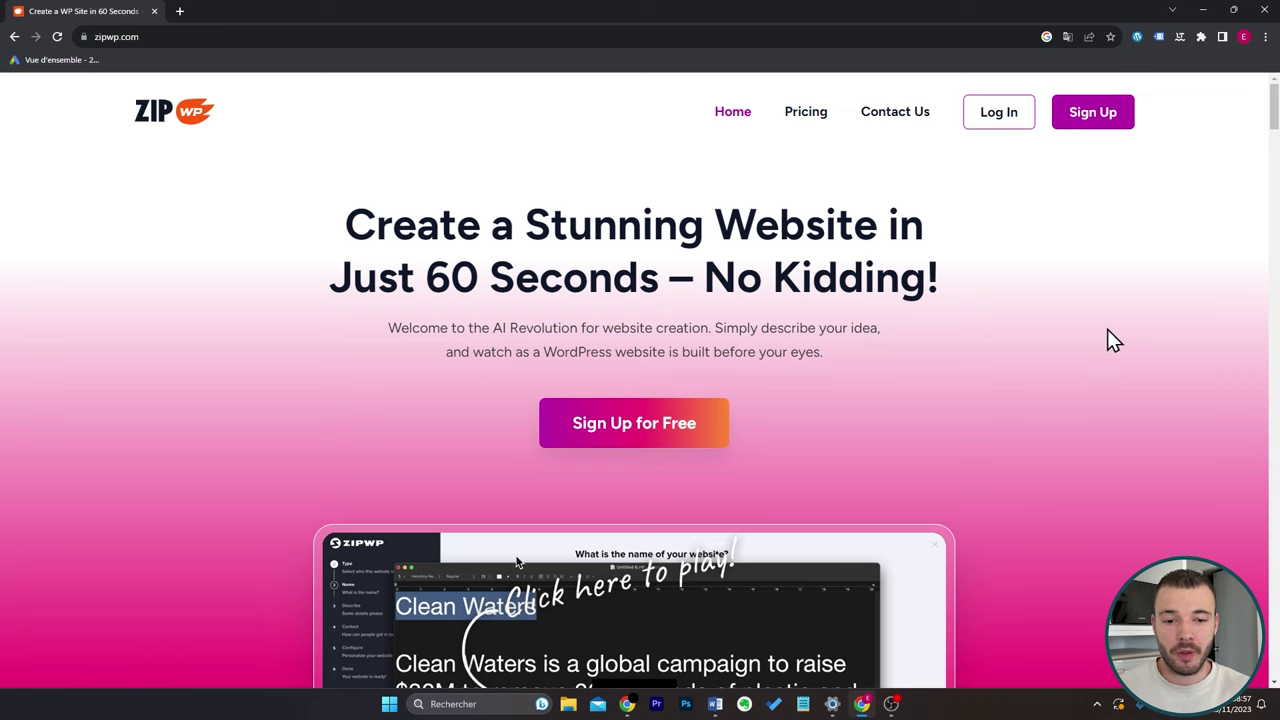
Sign up for a free ZipWP account using Google sign-in.
scroll(1113, 326, "down", 3)
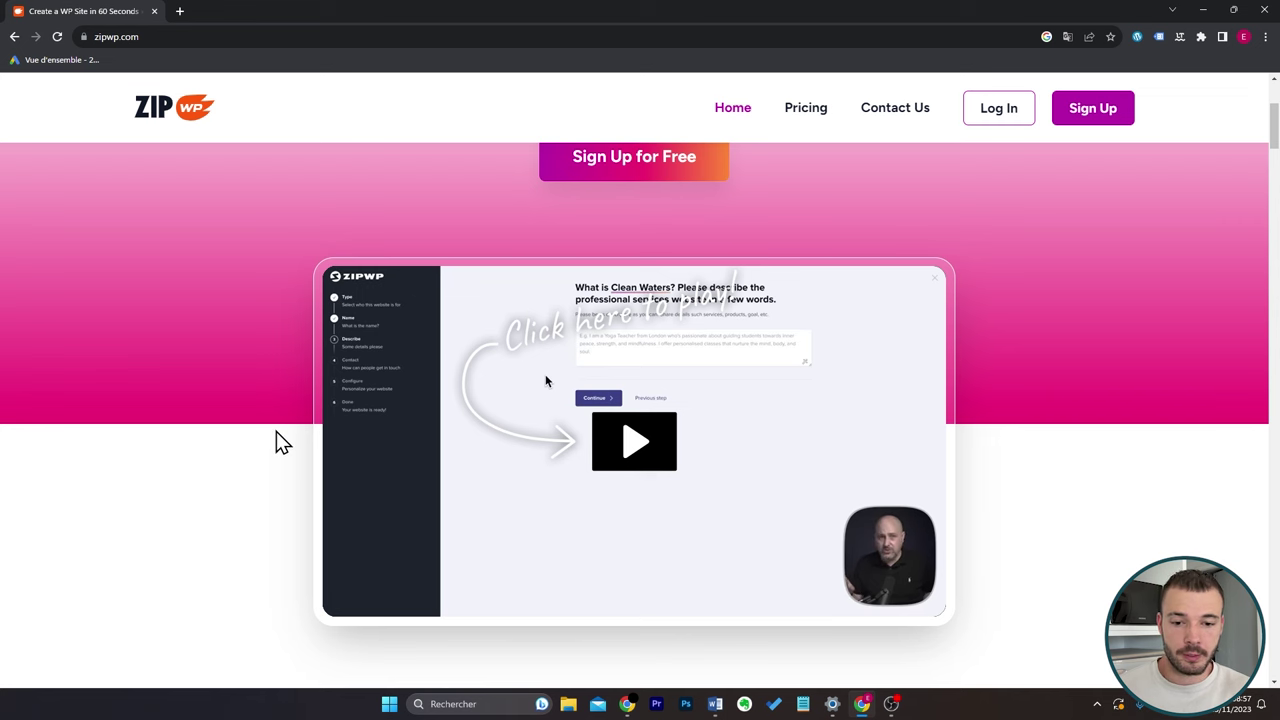
scroll(276, 436, "up", 3)
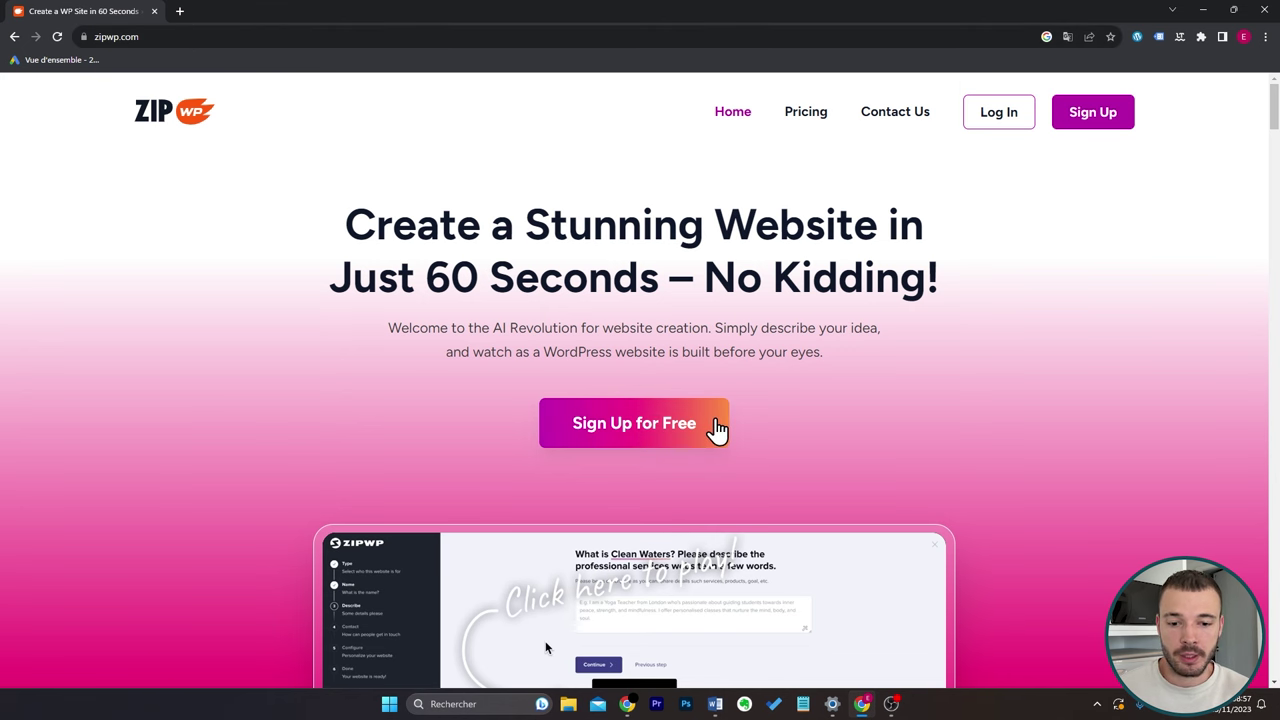
left_click(717, 428)
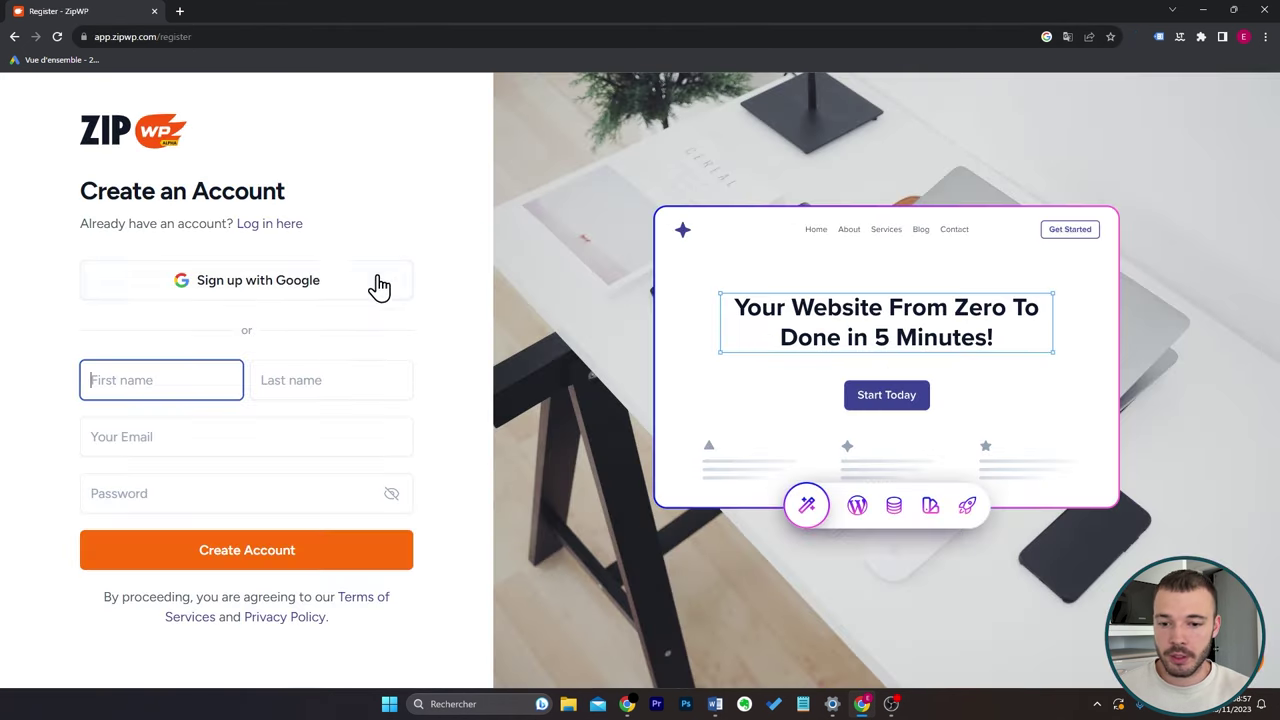
left_click(372, 290)
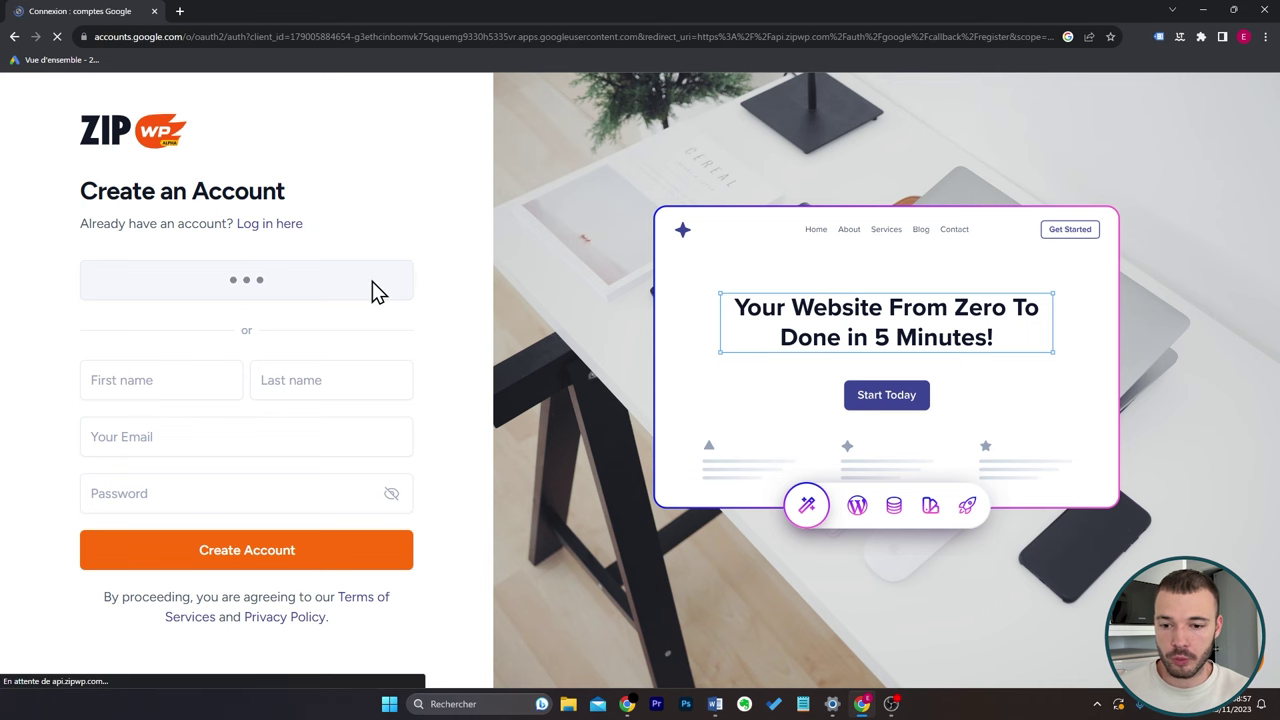
Review the Founders Offer plans, noting the 3 AI Website Drafts Per Month perk.
scroll(623, 251, "down", 3)
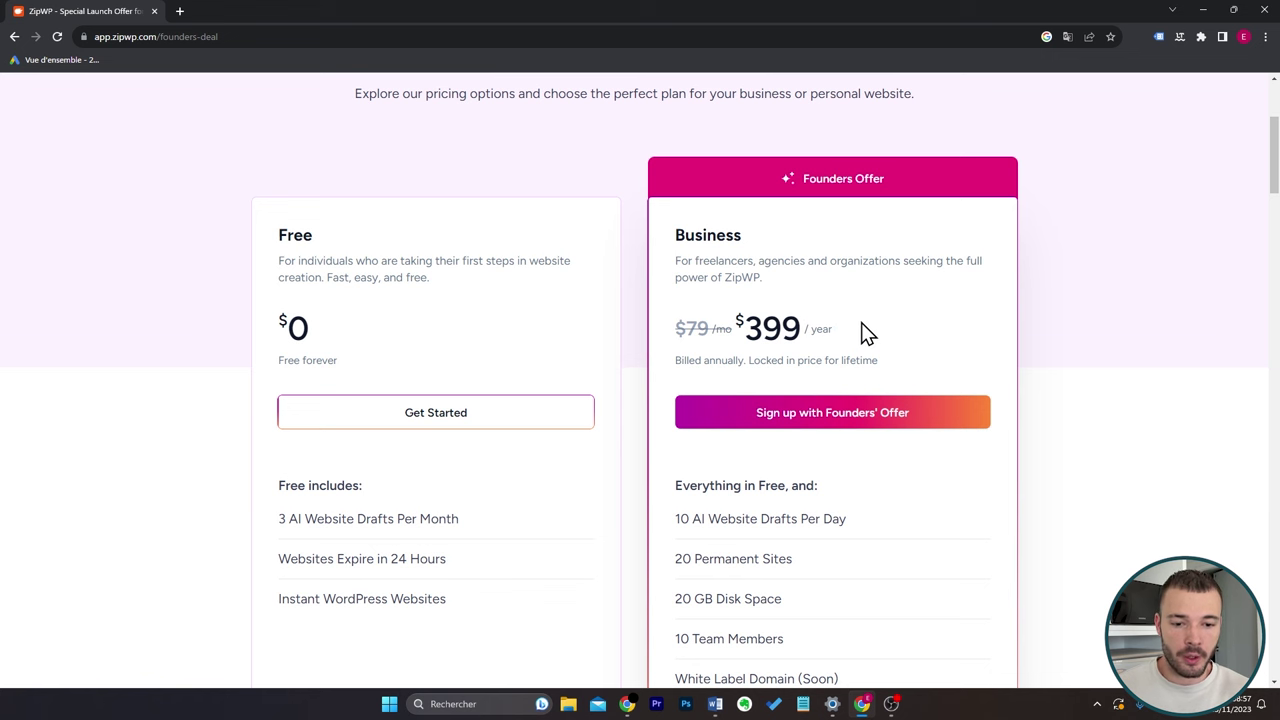
scroll(855, 325, "down", 1)
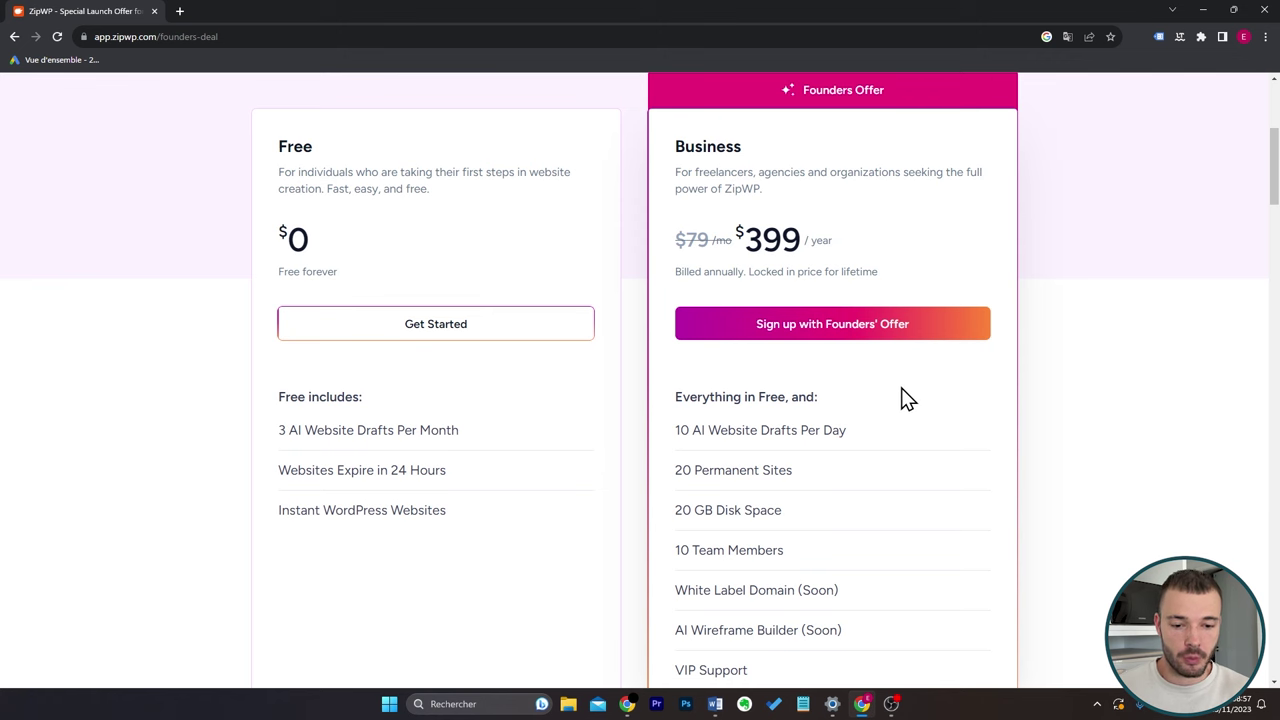
scroll(905, 397, "up", 4)
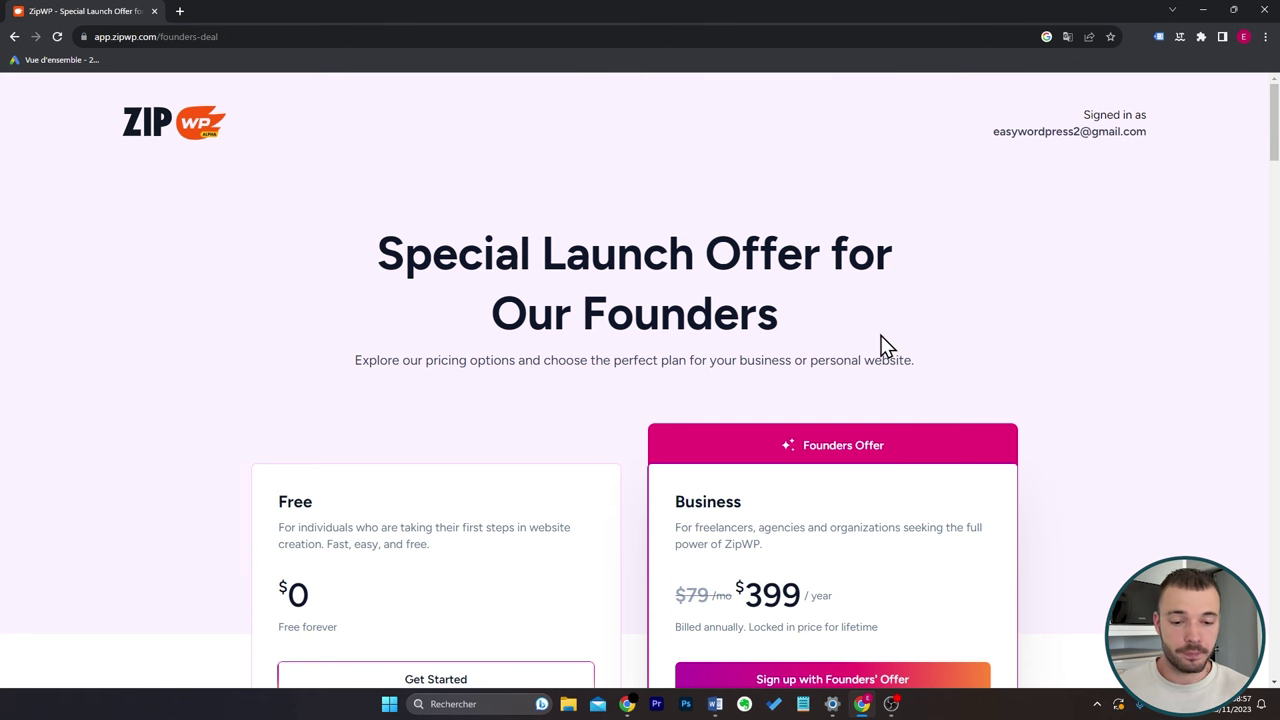
scroll(860, 340, "down", 5)
scroll(836, 390, "down", 2)
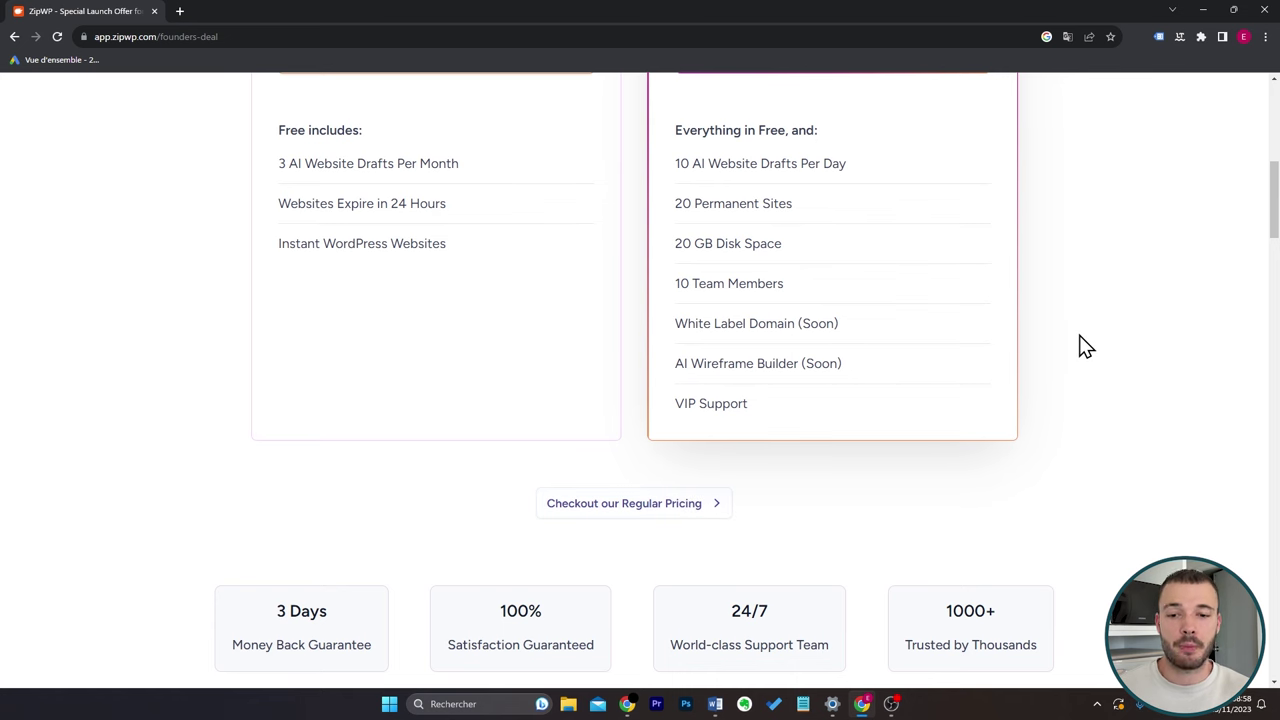
scroll(1013, 345, "up", 3)
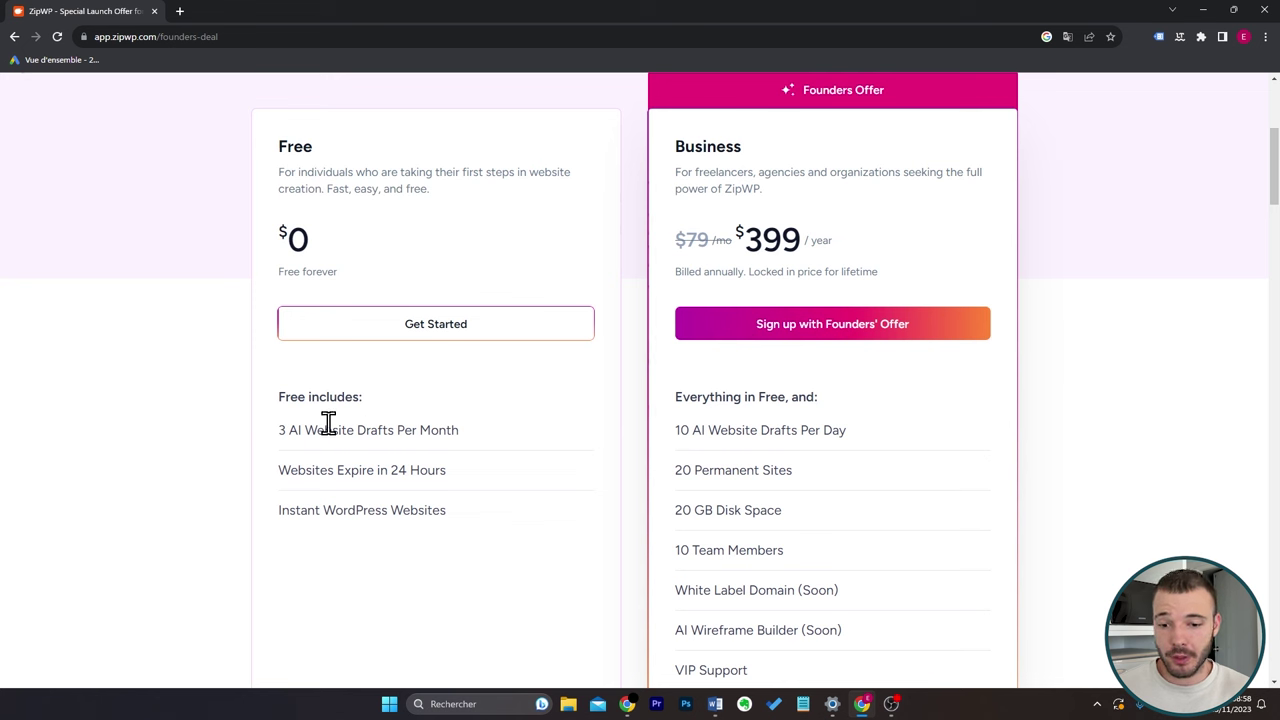
left_click_drag(282, 434, 490, 446)
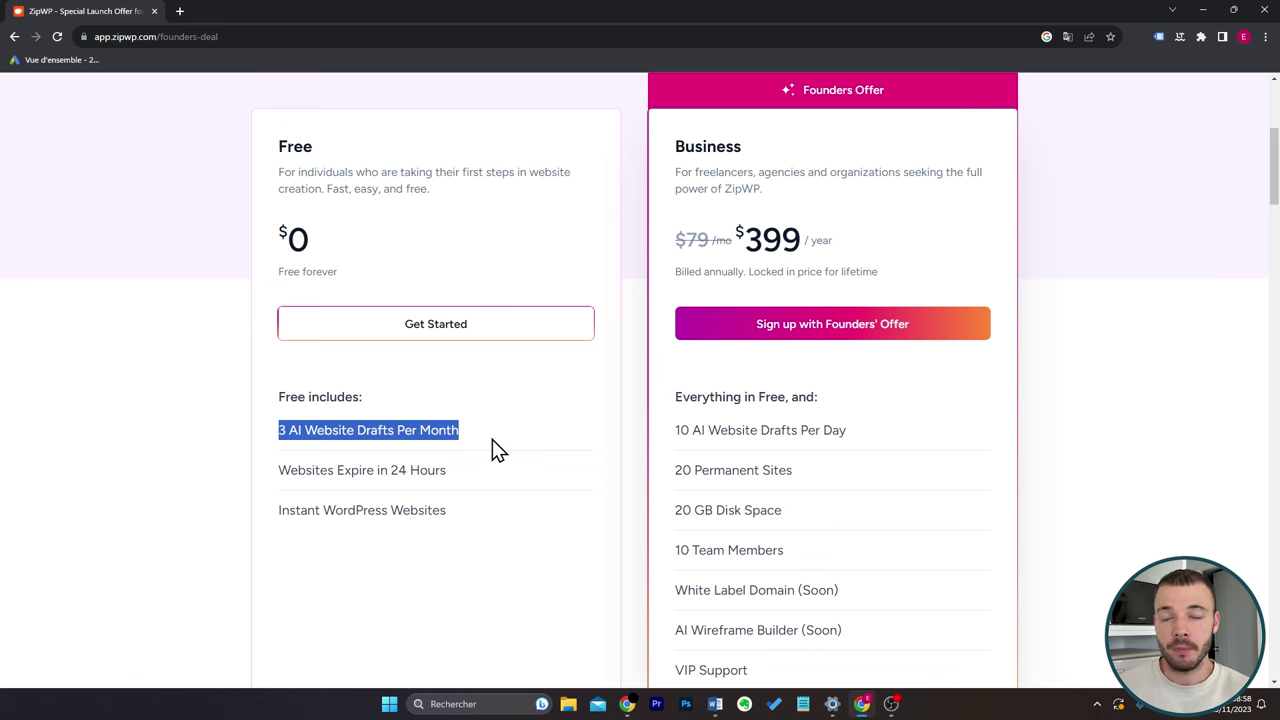
left_click(492, 439)
Choose the Free plan, close the walkthrough video, and start a Complete Website.
left_click(440, 335)
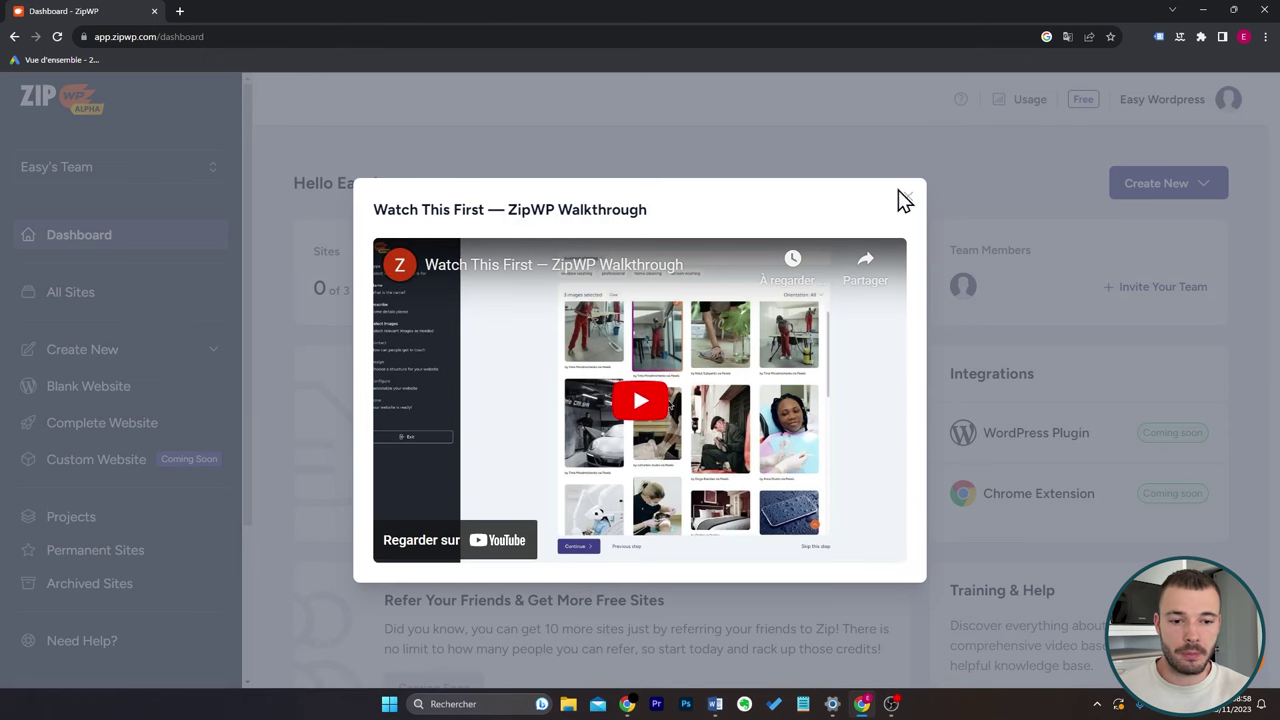
left_click(908, 197)
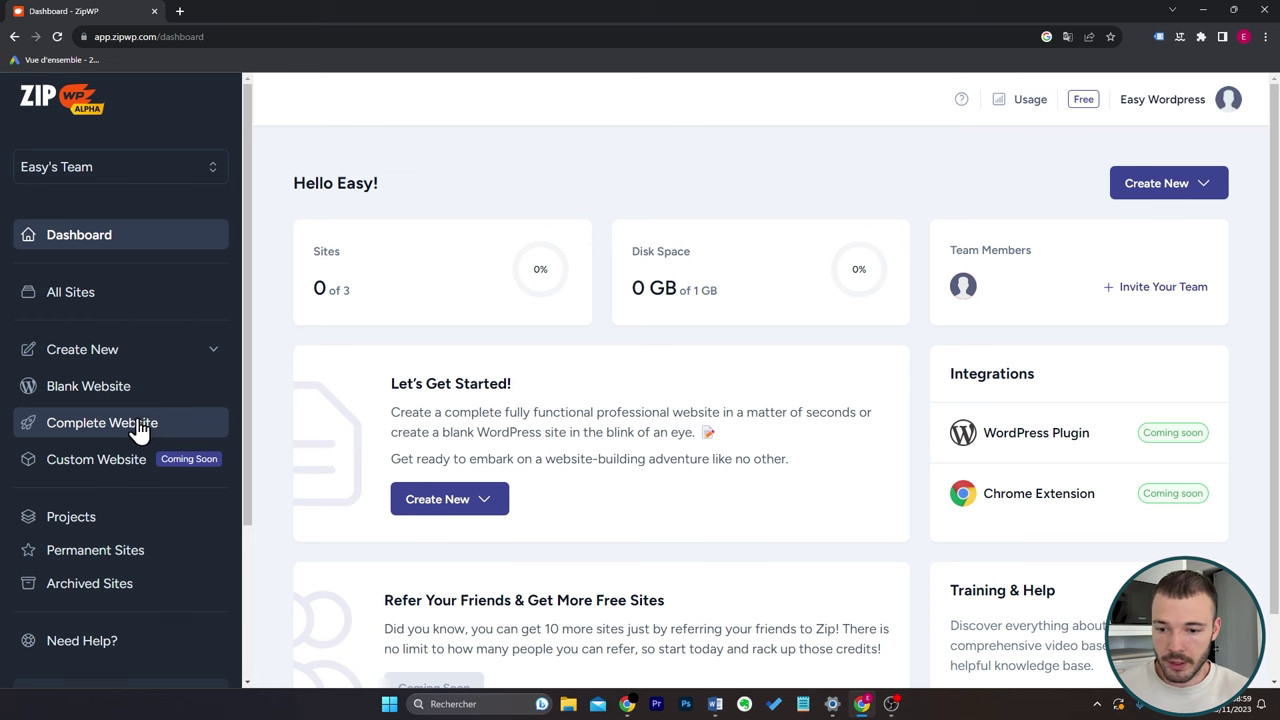
left_click(138, 430)
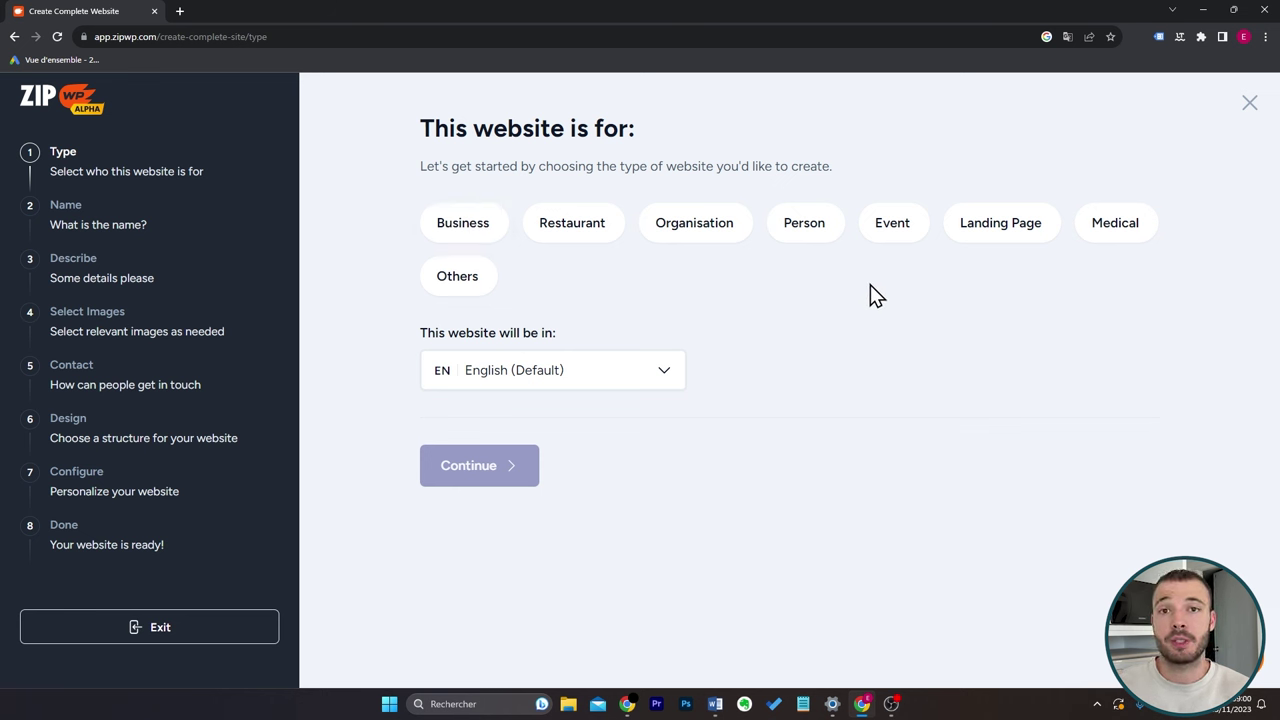
Make it a Restaurant site in French (France) named 'Enzo Pizza'.
left_click(590, 228)
left_click(663, 372)
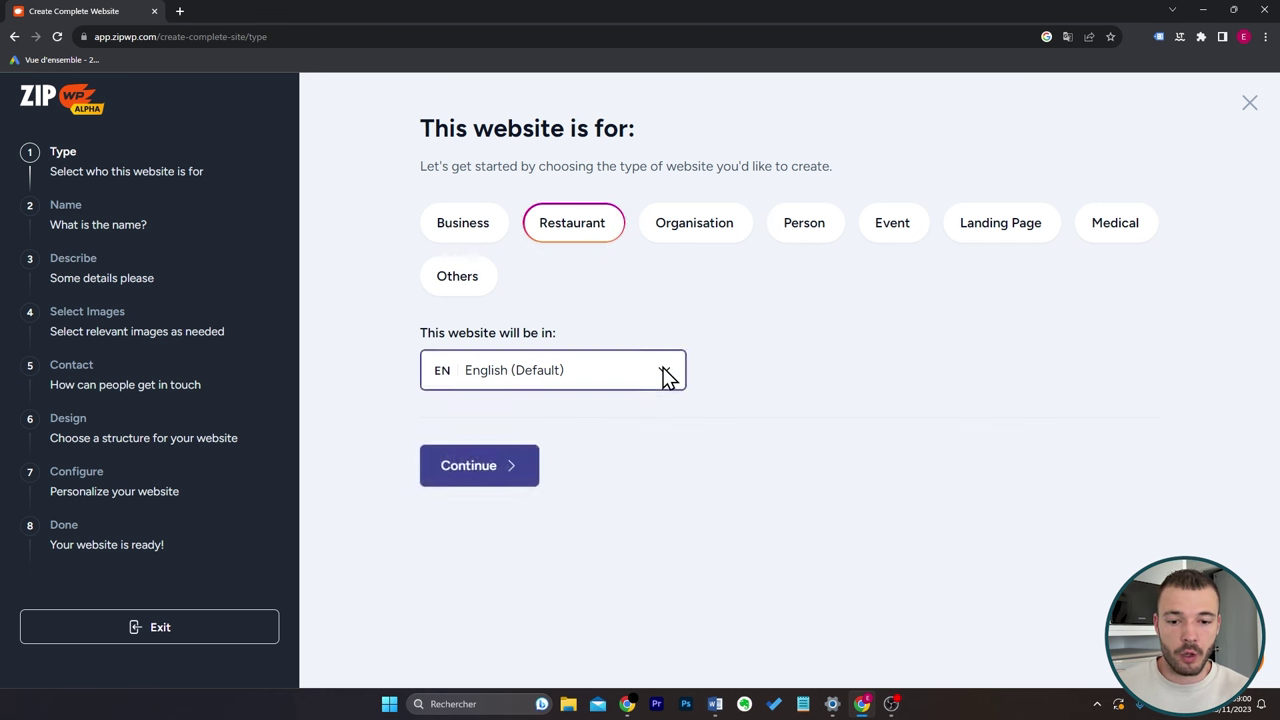
type("fra")
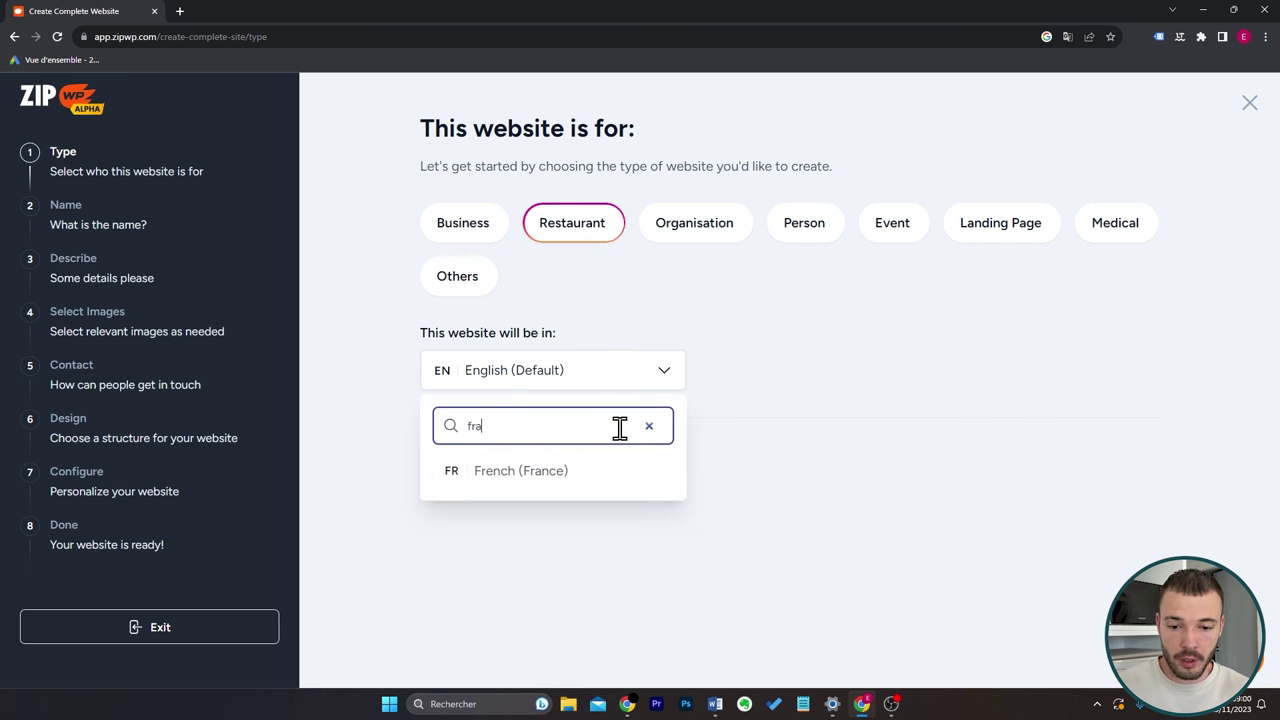
left_click(608, 468)
left_click(866, 379)
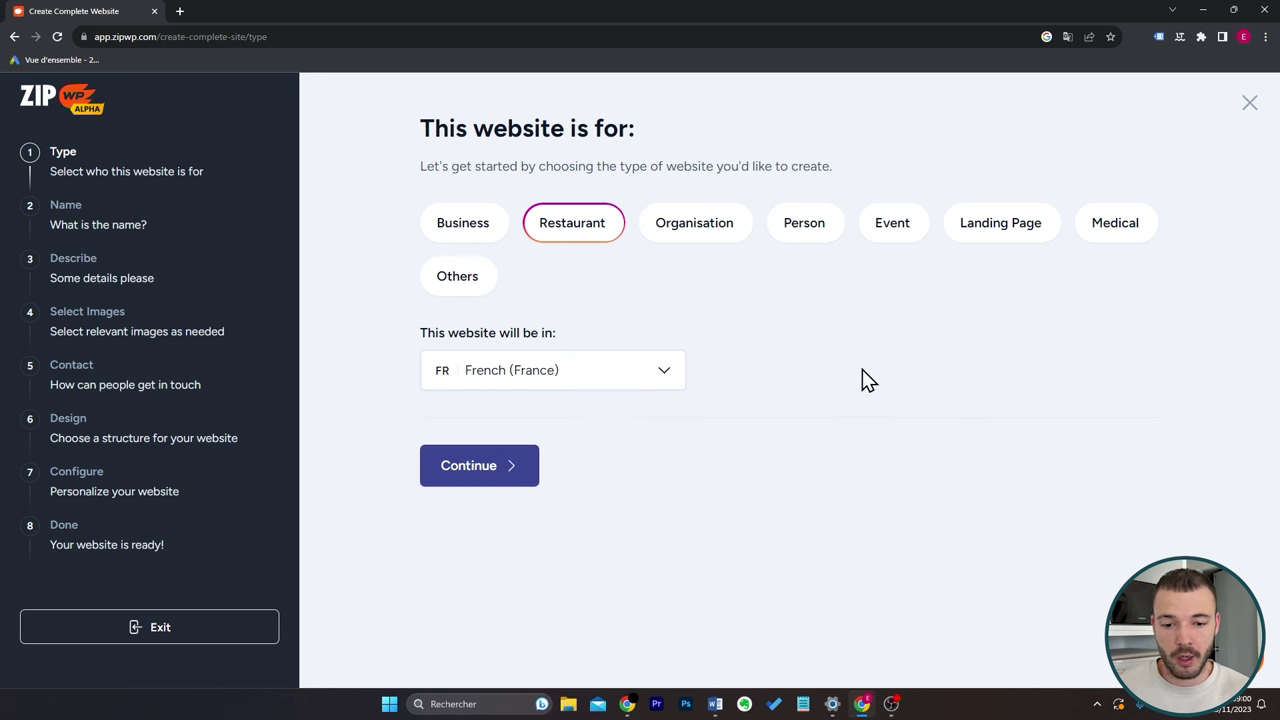
left_click(518, 474)
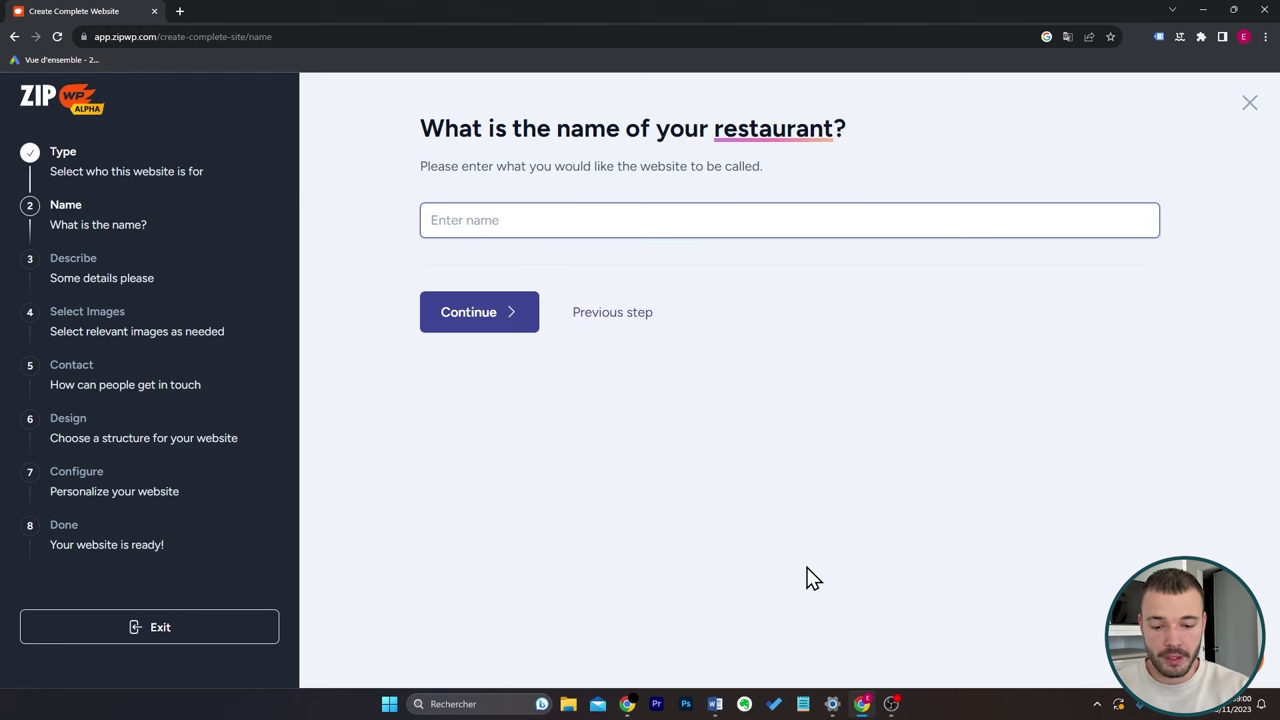
type("Enzo Pizza")
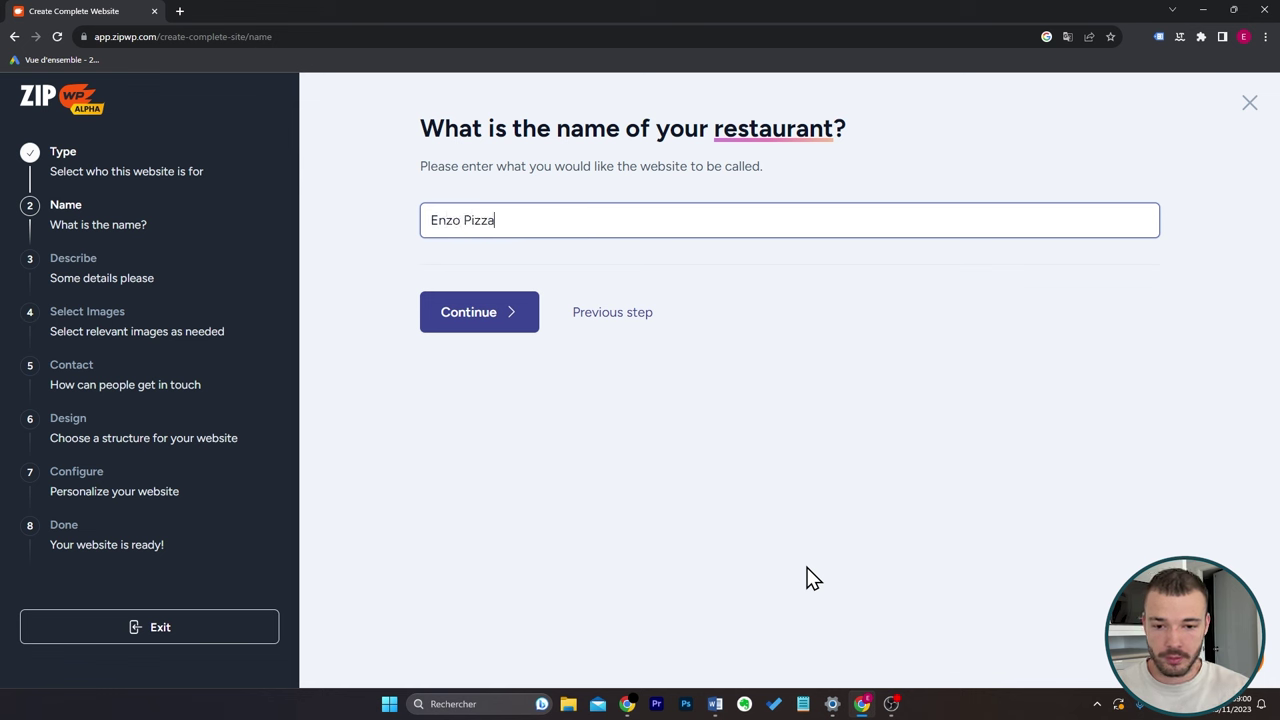
key("Return")
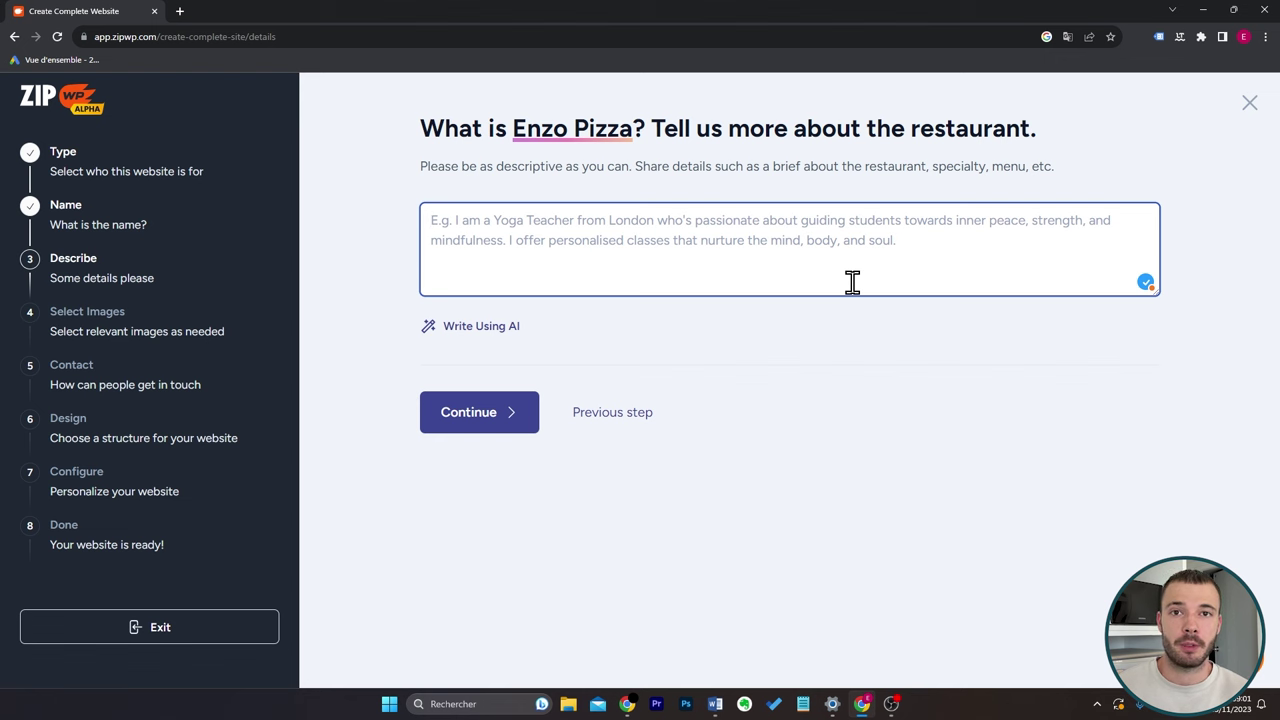
Paste the pizzeria description covering Marseille, the dough contest win, 20 lunchtime customers and 10000 clients.
type("J'ai une pizzeria située à Marseille. Mes pâtes suivent la recette traditionnelle italienne et j'ai gagné un concours de pâte à pizza en Italie en 2018. J'accueille 20 personnes chaque midi dans mon restaurant depuis 5 ans, au total j'ai eu plus de 10000 clients. Je veux un site qui présente ma pizzeria et qui met en avant mon menu : Pizza margharita à 10€, pizza 4 formages à 15€, pizza royale à 12€.")
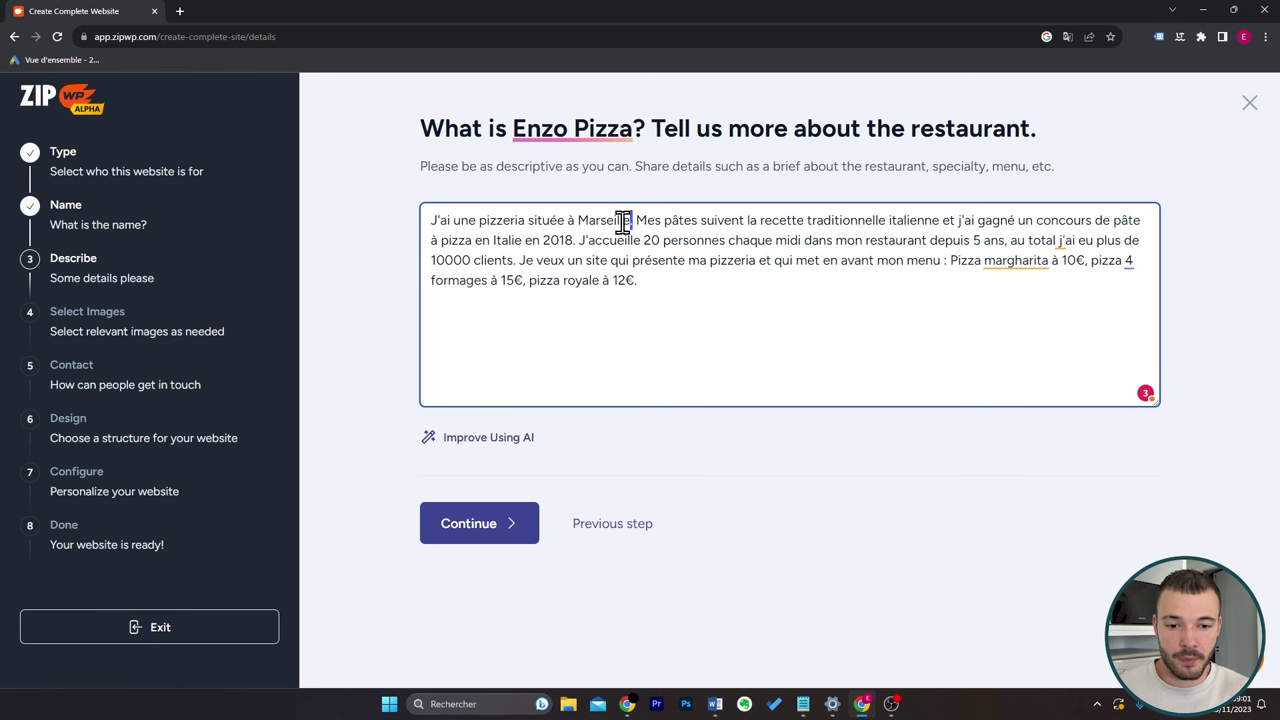
left_click_drag(634, 221, 580, 218)
left_click(650, 280)
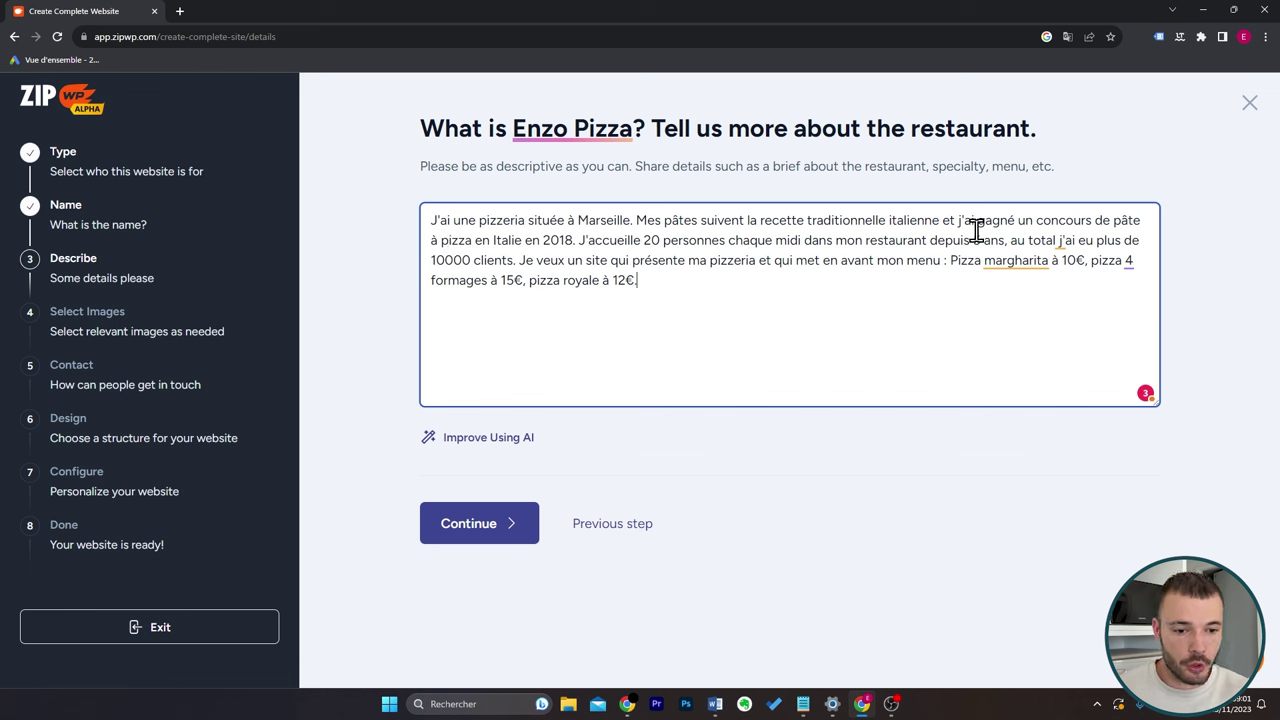
left_click_drag(960, 221, 1141, 221)
left_click_drag(1130, 221, 491, 277)
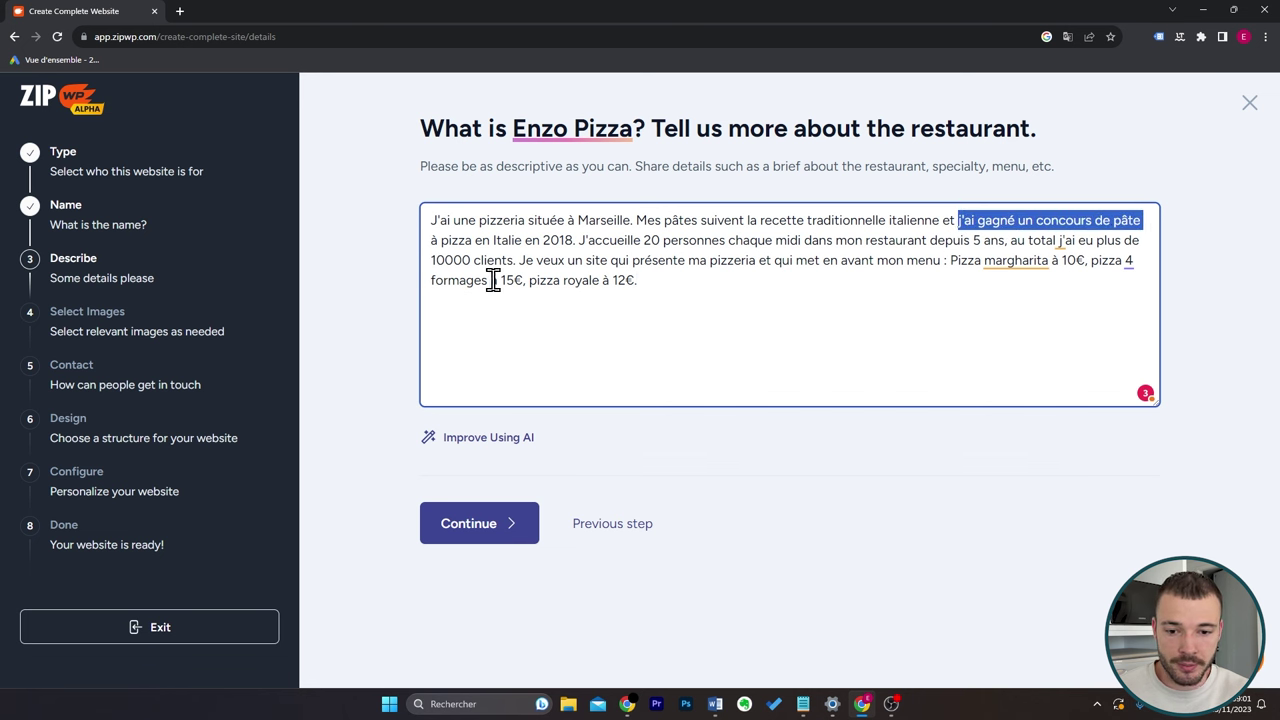
left_click_drag(643, 240, 1017, 240)
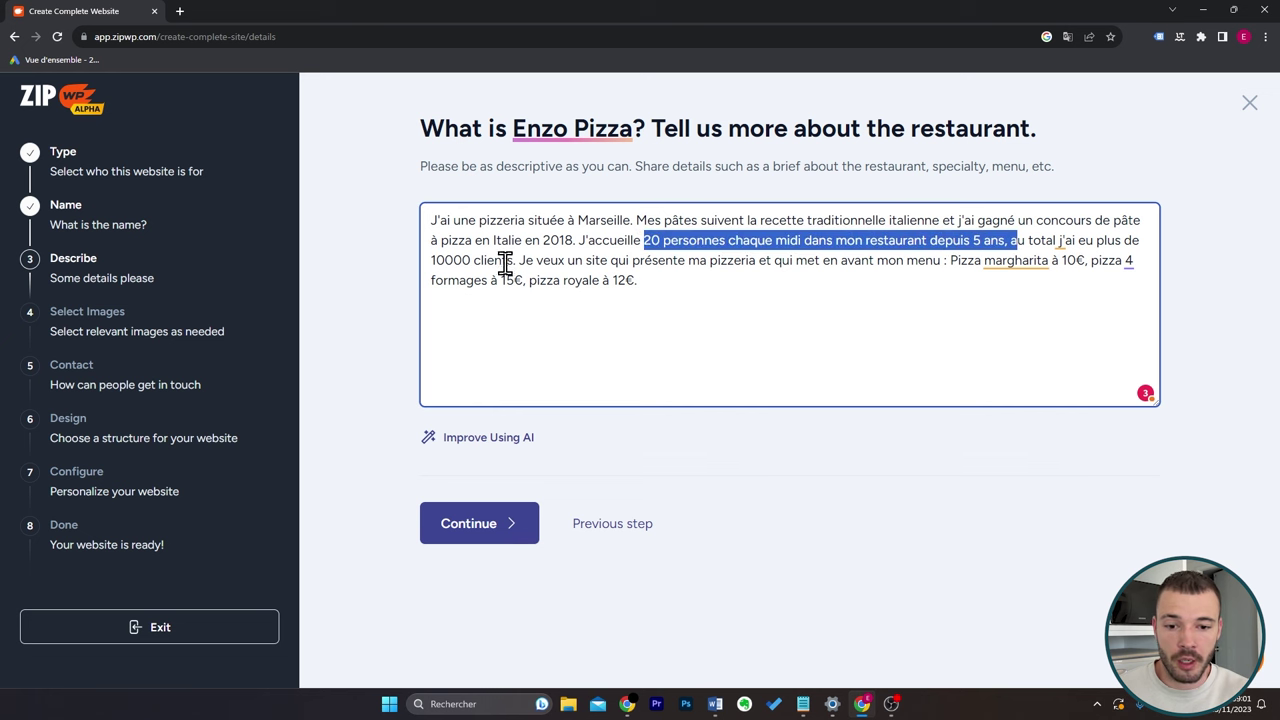
left_click_drag(516, 260, 423, 260)
left_click(723, 272)
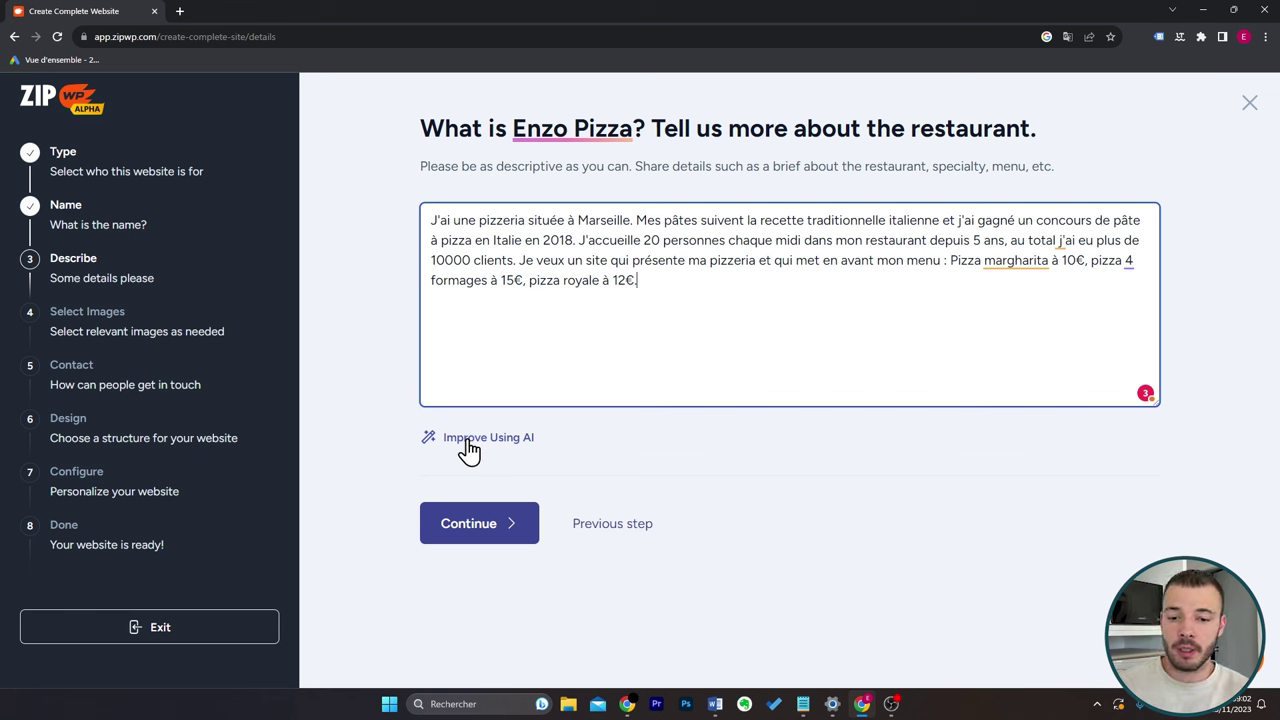
Have AI improve the description, then select it and translate it on DeepL in a new tab.
left_click(467, 441)
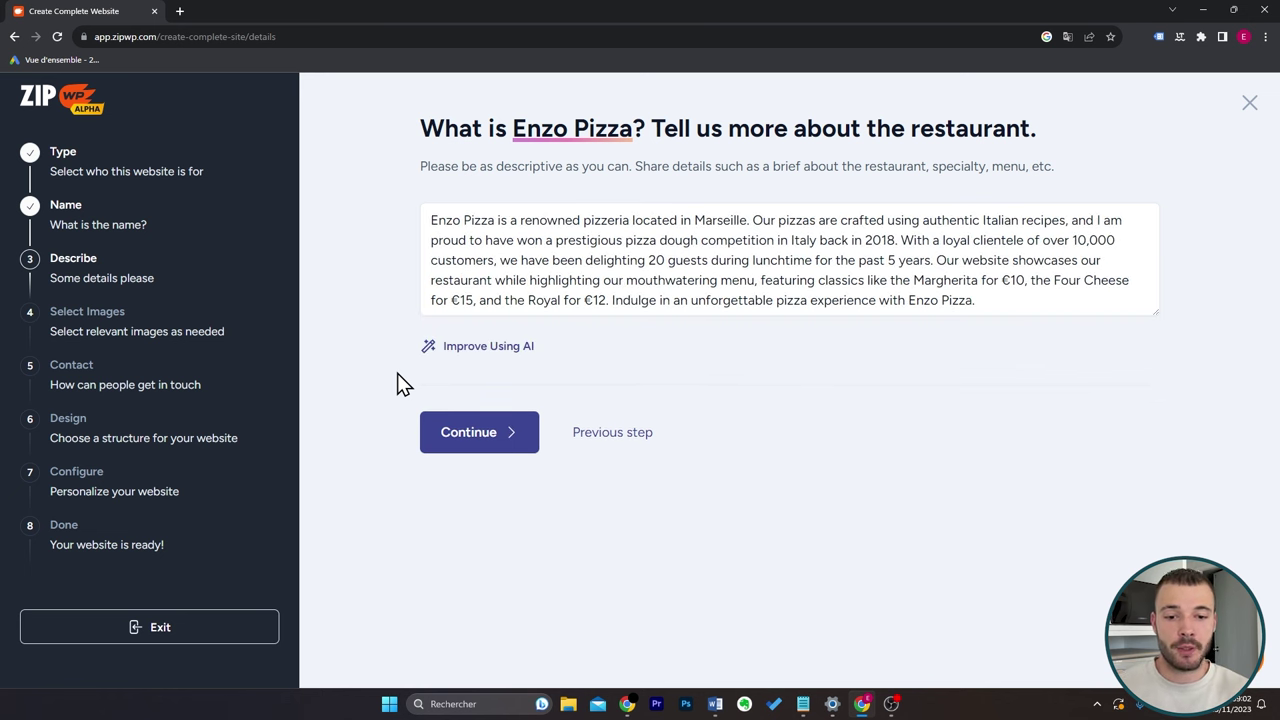
left_click(1140, 312)
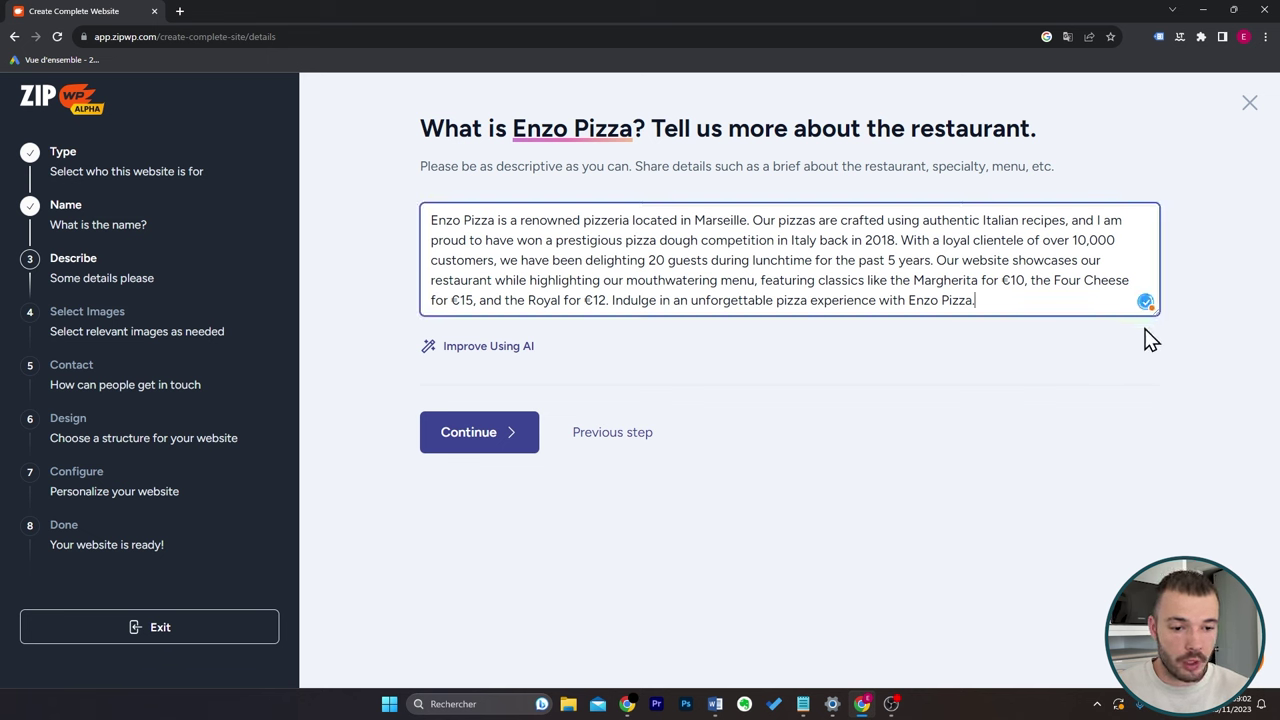
left_click_drag(1054, 306, 430, 222)
left_click(180, 11)
type("deepl.com/translator")
key("Return")
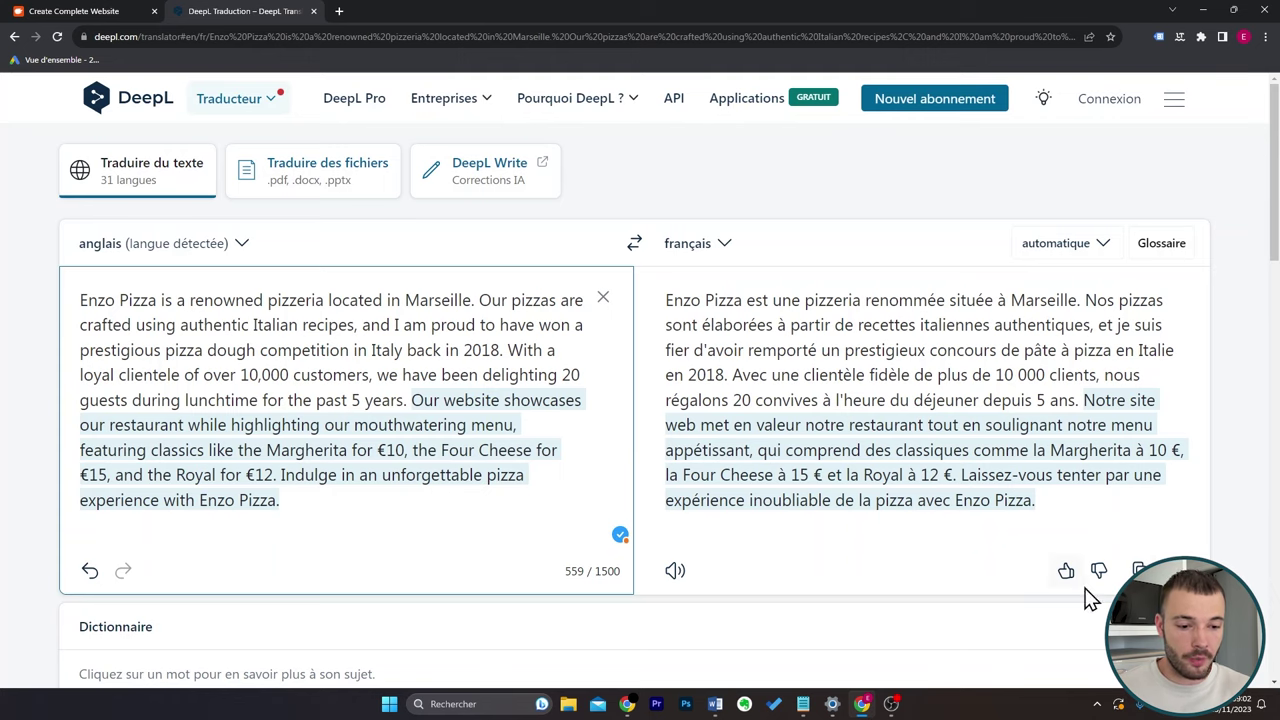
left_click(75, 11)
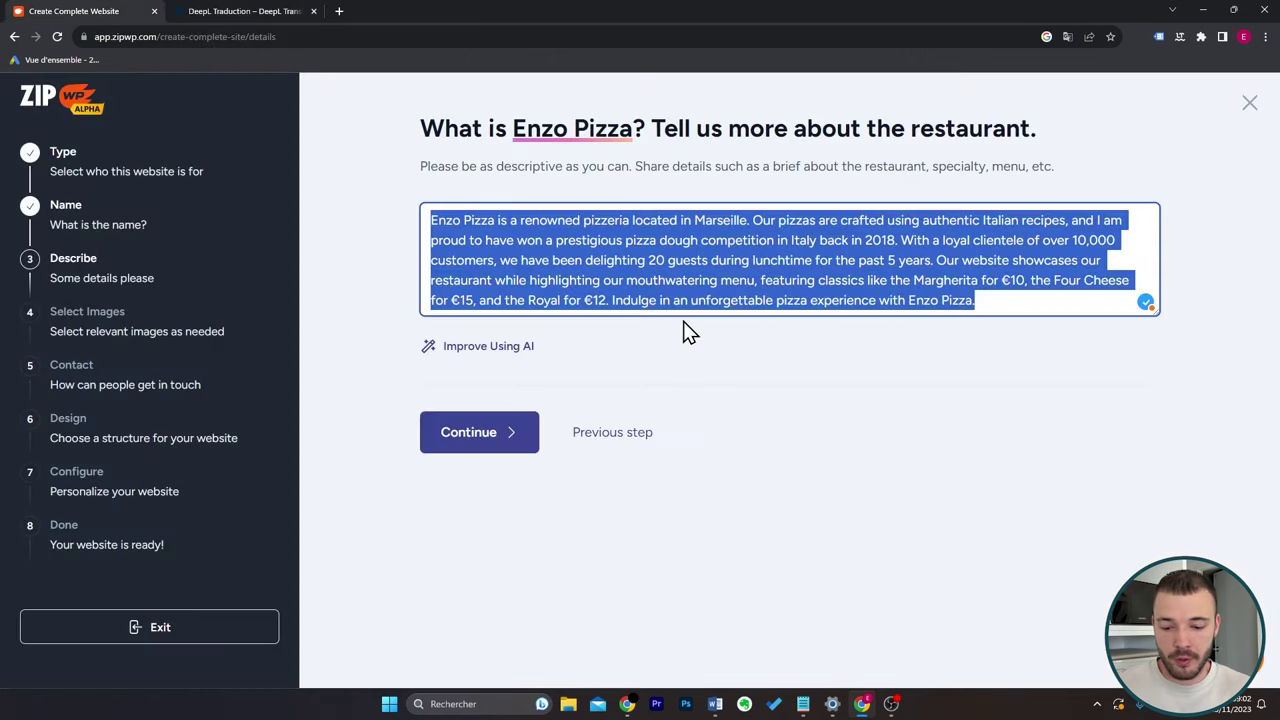
Paste the French translation, rename the pizzas to '4 fromages' and 'Royale', and submit it.
type("Enzo Pizza est une pizzeria renommée située à Marseille. Nos pizzas sont élaborées à partir de recettes italiennes authentiques, et je suis fier d'avoir remporté un prestigieux concours de pâte à pizza en Italie en 2018. Avec une clientèle fidèle de plus de 10 000 clients, nous régalons 20 convives à l'heure du déjeuner depuis 5 ans. Notre site web met en valeur notre restaurant tout en soulignant notre menu appétissant, qui comprend des classiques comme la Margherita à 10 €, la Four Cheese à 15 € et la Royal à 12 €. Laissez-vous tenter par une expérience inoubliable de la pizza avec Enzo Pizza.")
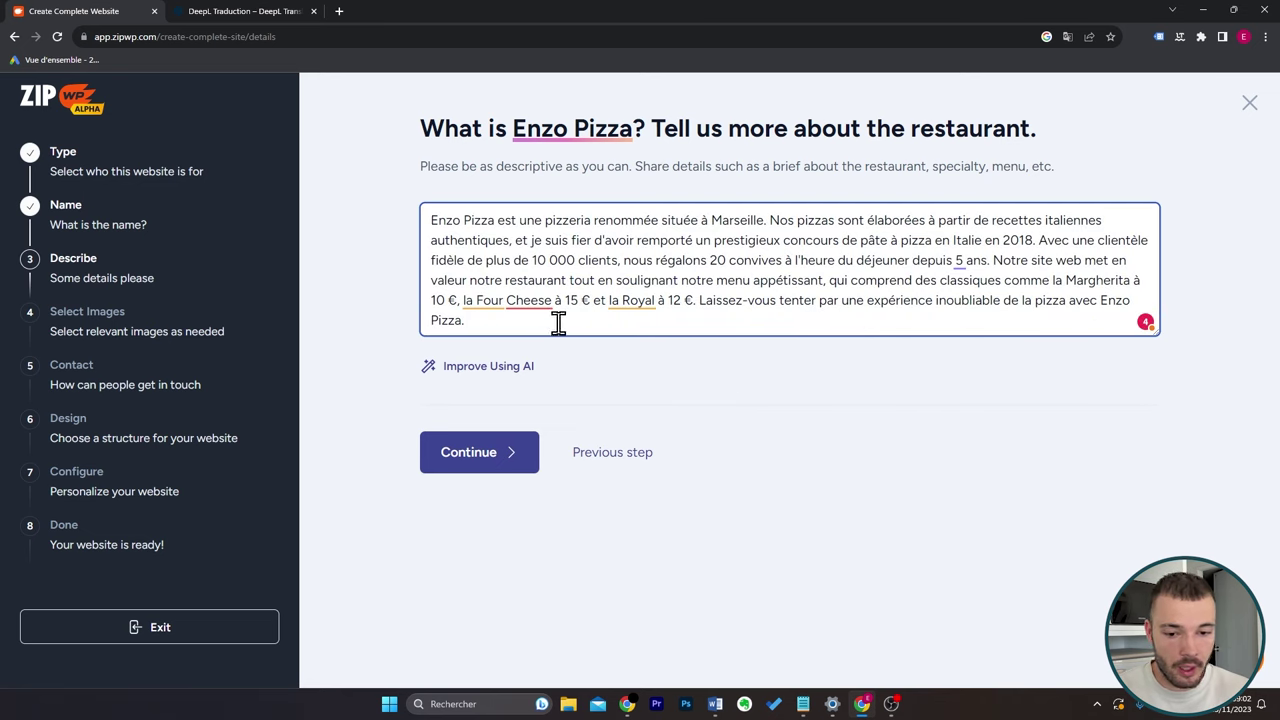
left_click_drag(552, 302, 476, 302)
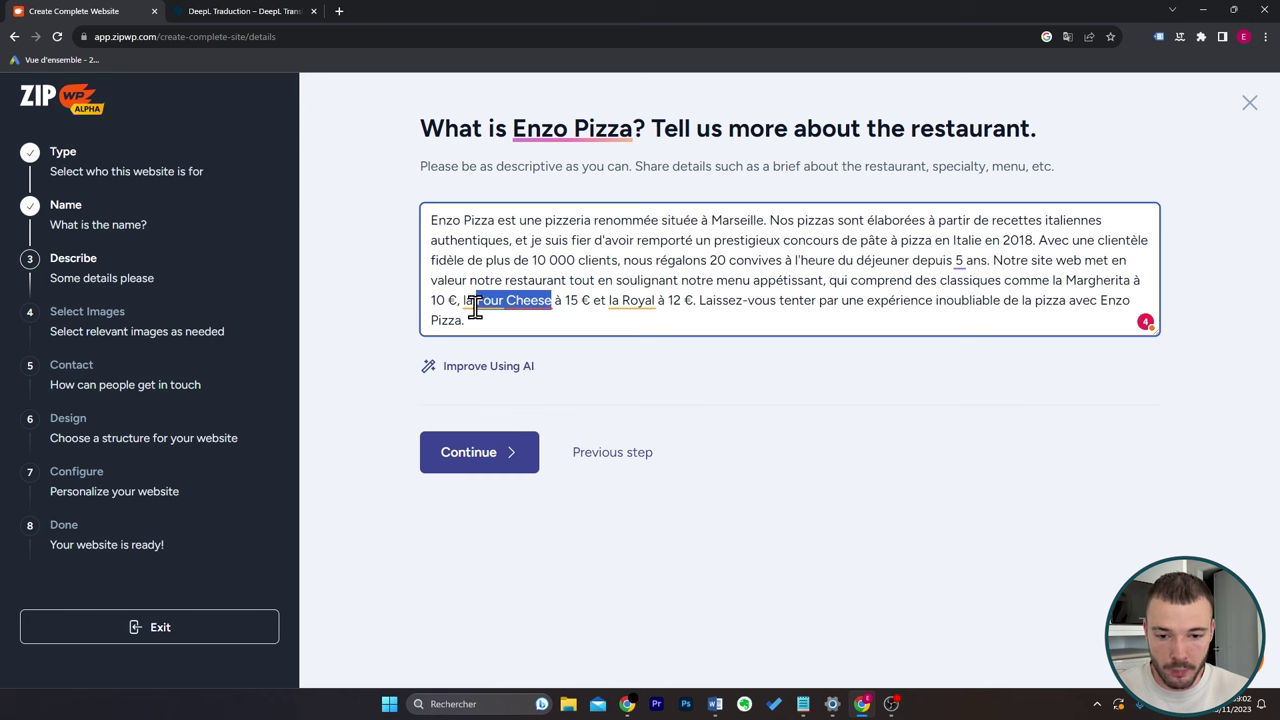
type("4 fromages")
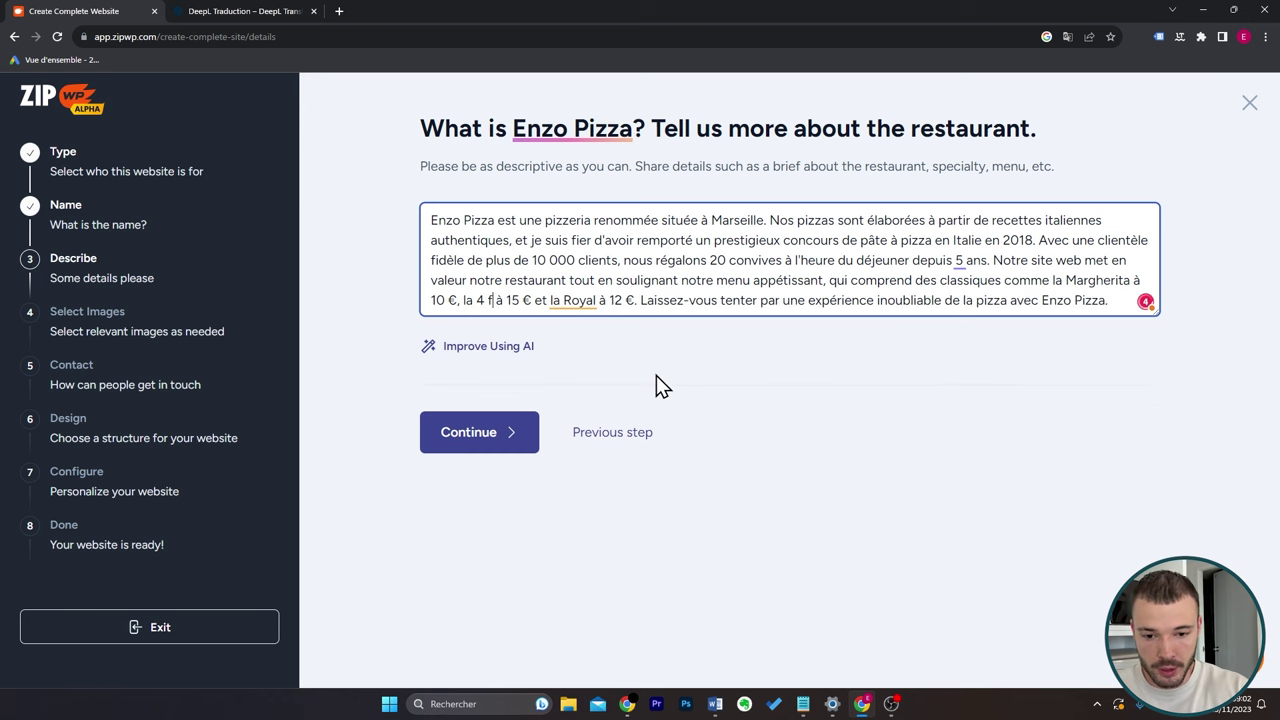
double_click(628, 302)
type("Royale")
left_click(567, 409)
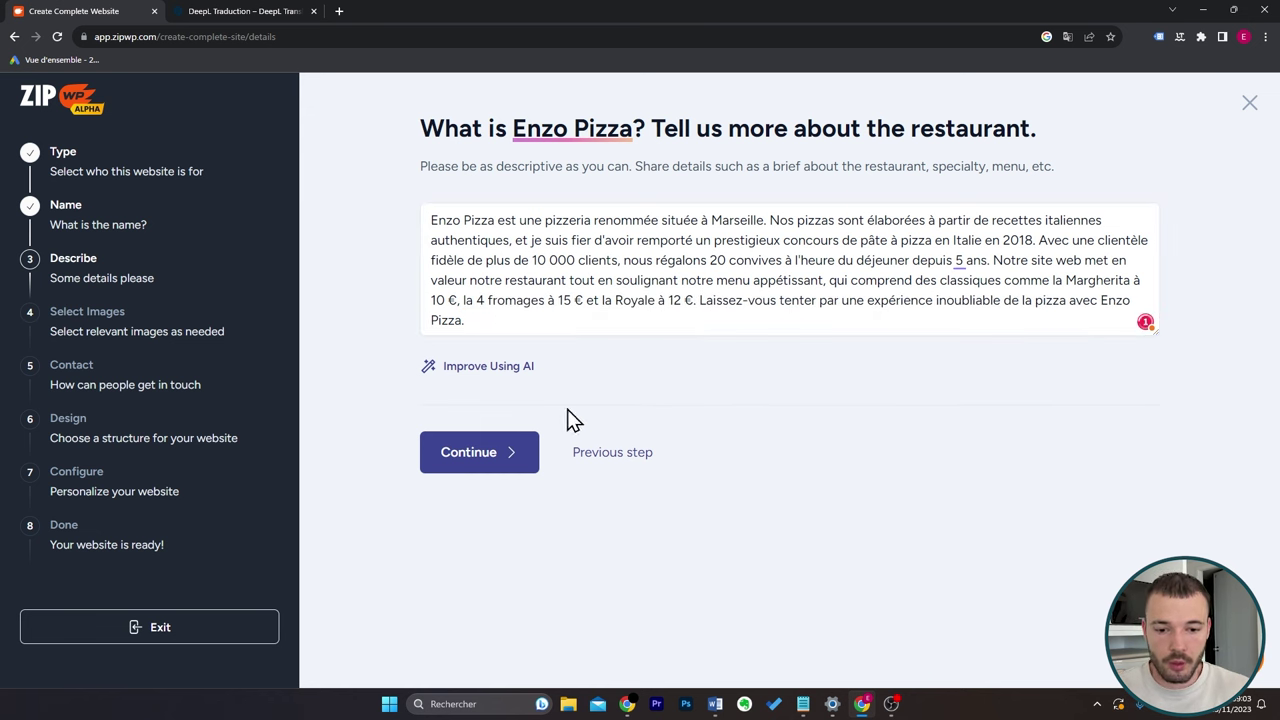
left_click(508, 463)
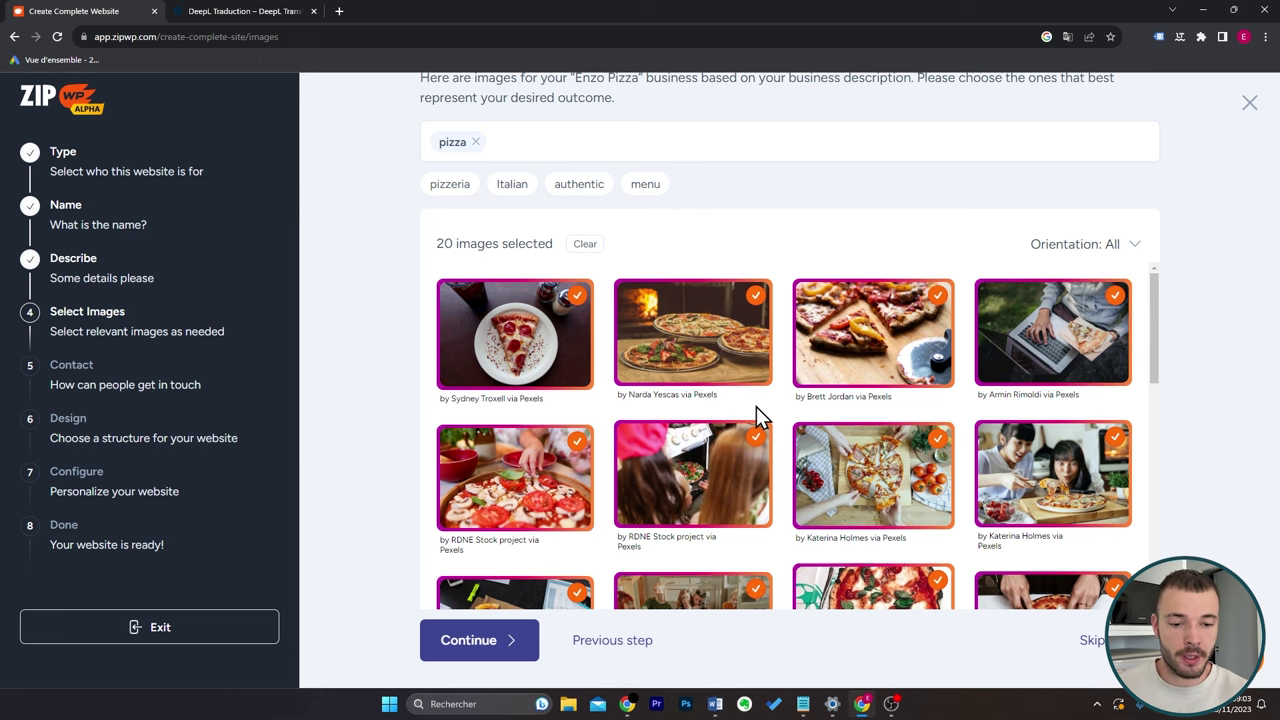
Add the pizza-on-dark-stone and pizza-before-oven-fire photos, then confirm the images.
scroll(756, 406, "down", 8)
scroll(756, 406, "down", 3)
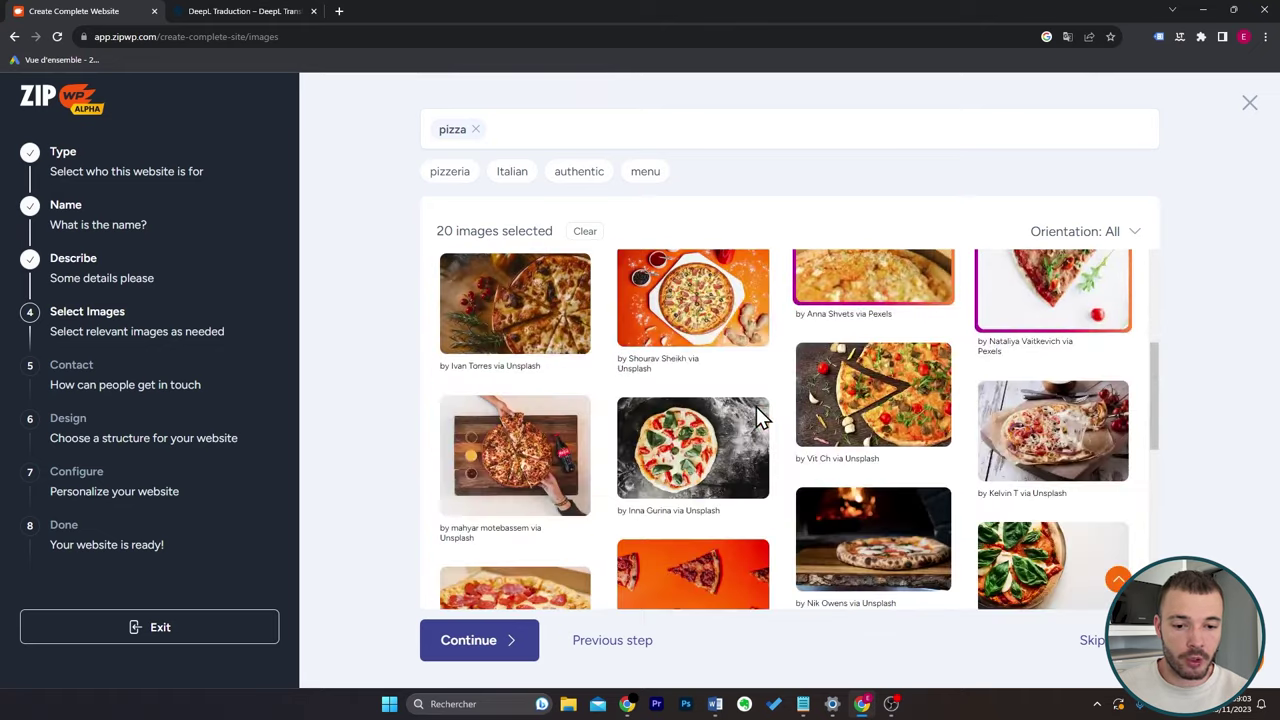
left_click(703, 445)
left_click(900, 505)
scroll(868, 351, "down", 1)
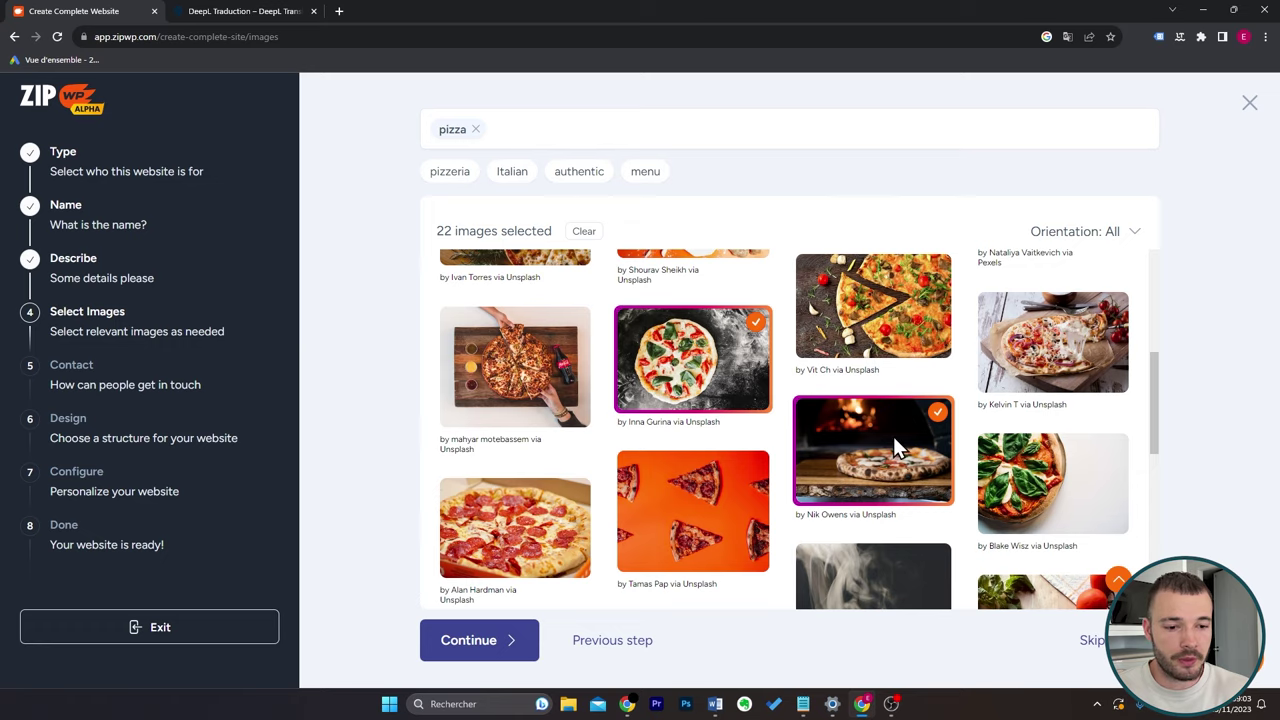
scroll(893, 436, "up", 5)
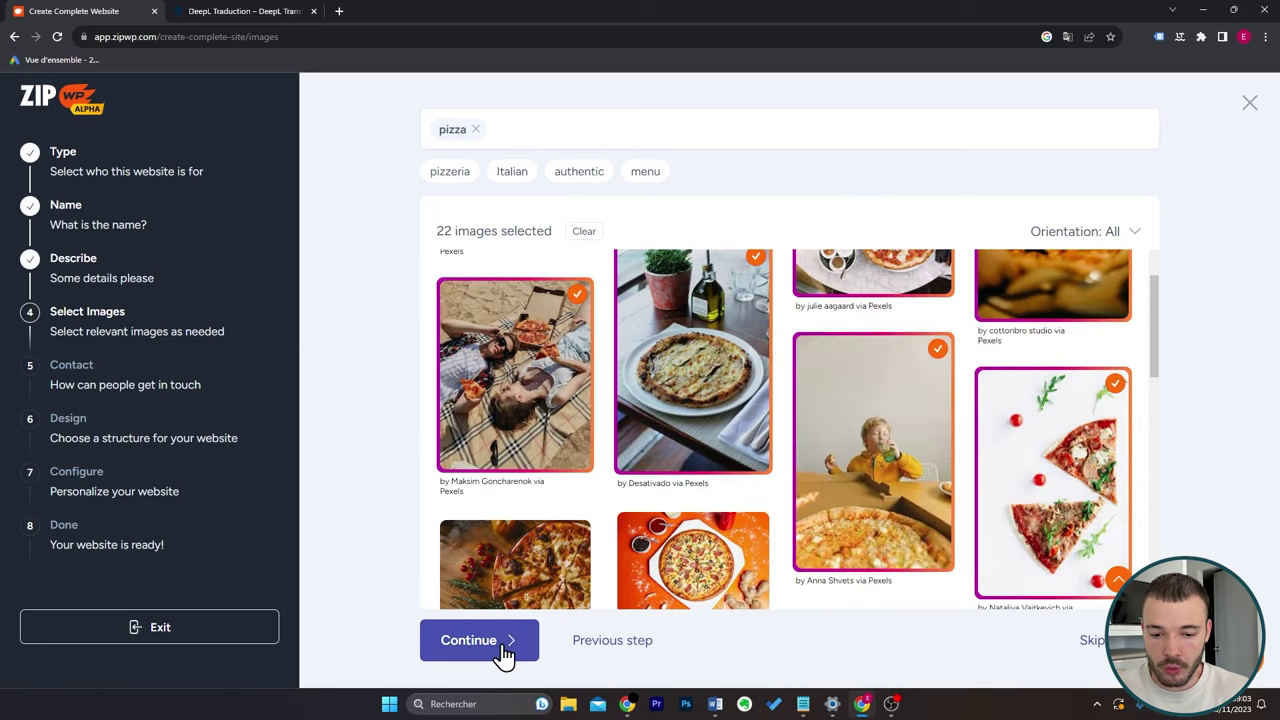
left_click(500, 652)
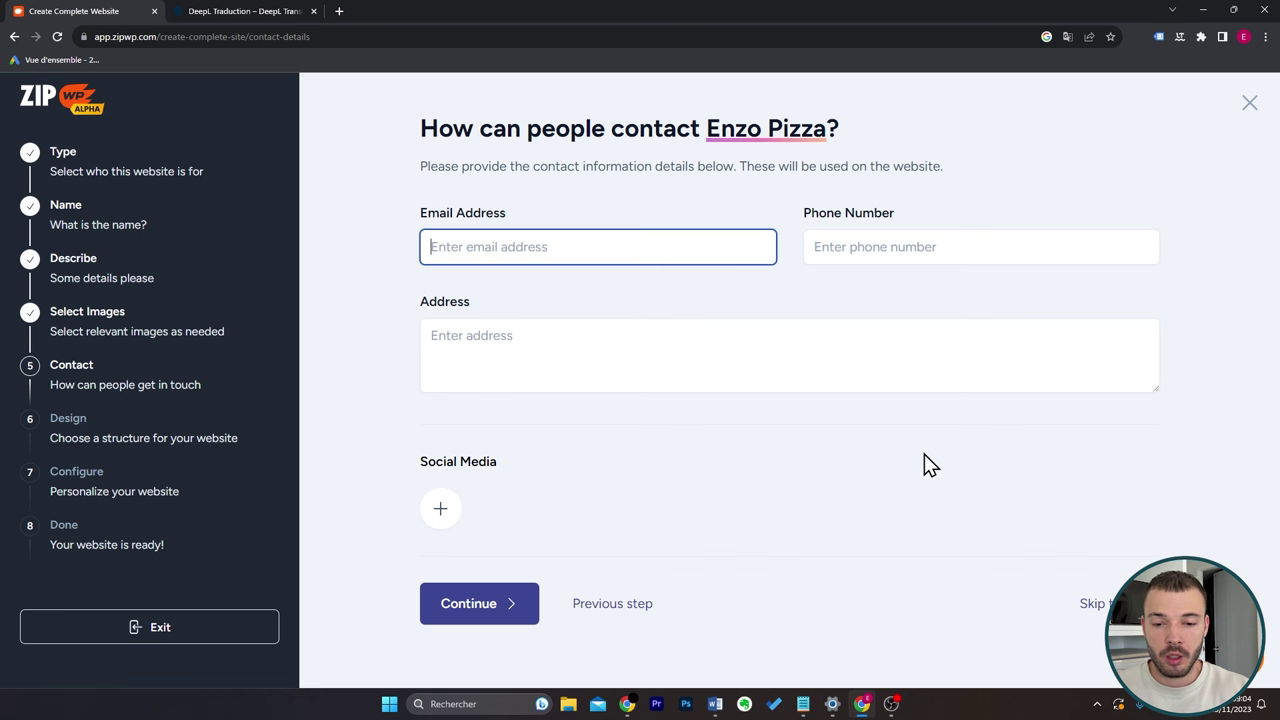
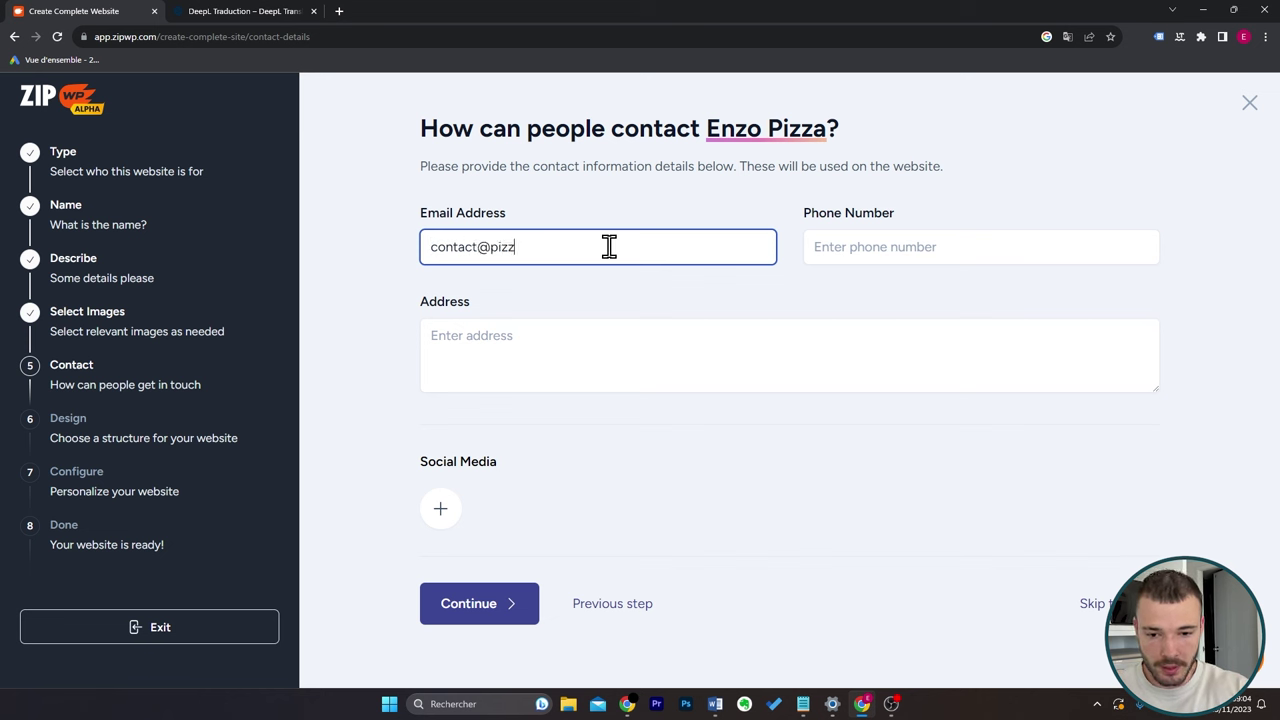
Enter the restaurant's contact e-mail, phone number and Marseille street address.
key("Tab")
type("123456789")
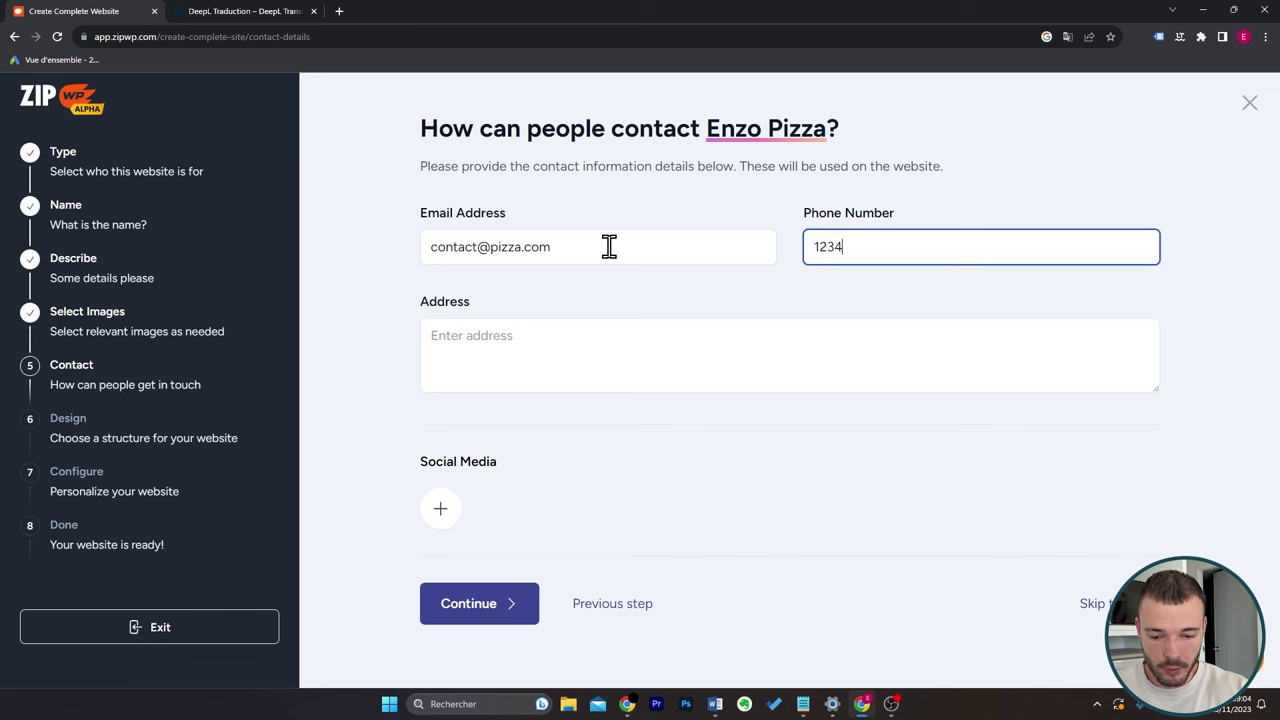
left_click(581, 329)
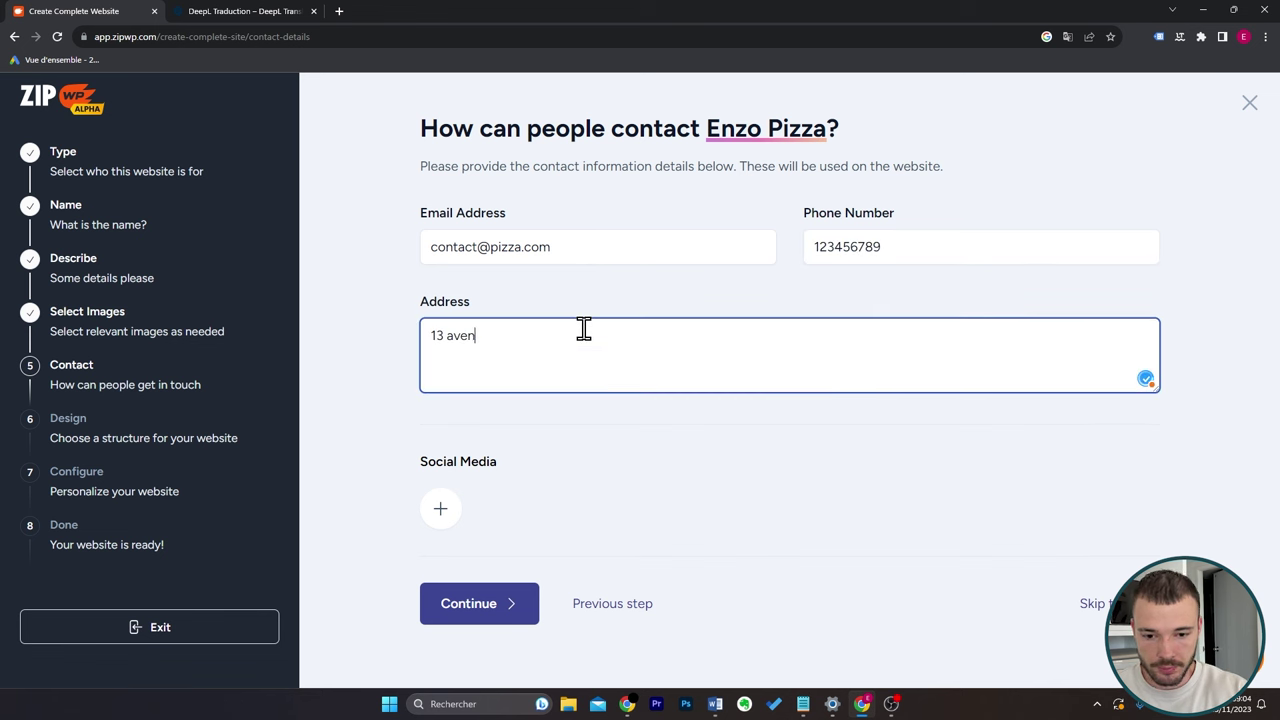
left_click(484, 532)
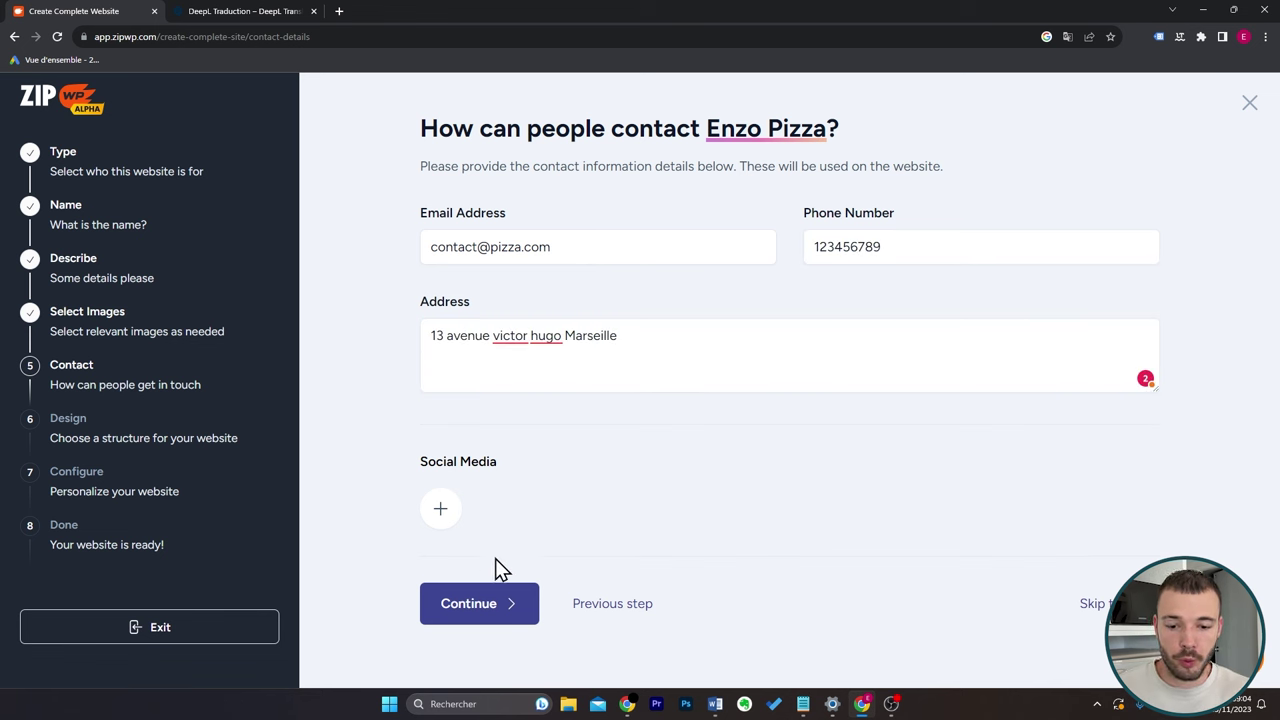
Continue to Design and browse the 'Authentic Italian Pizzas in Marseille' layout previews.
left_click(494, 617)
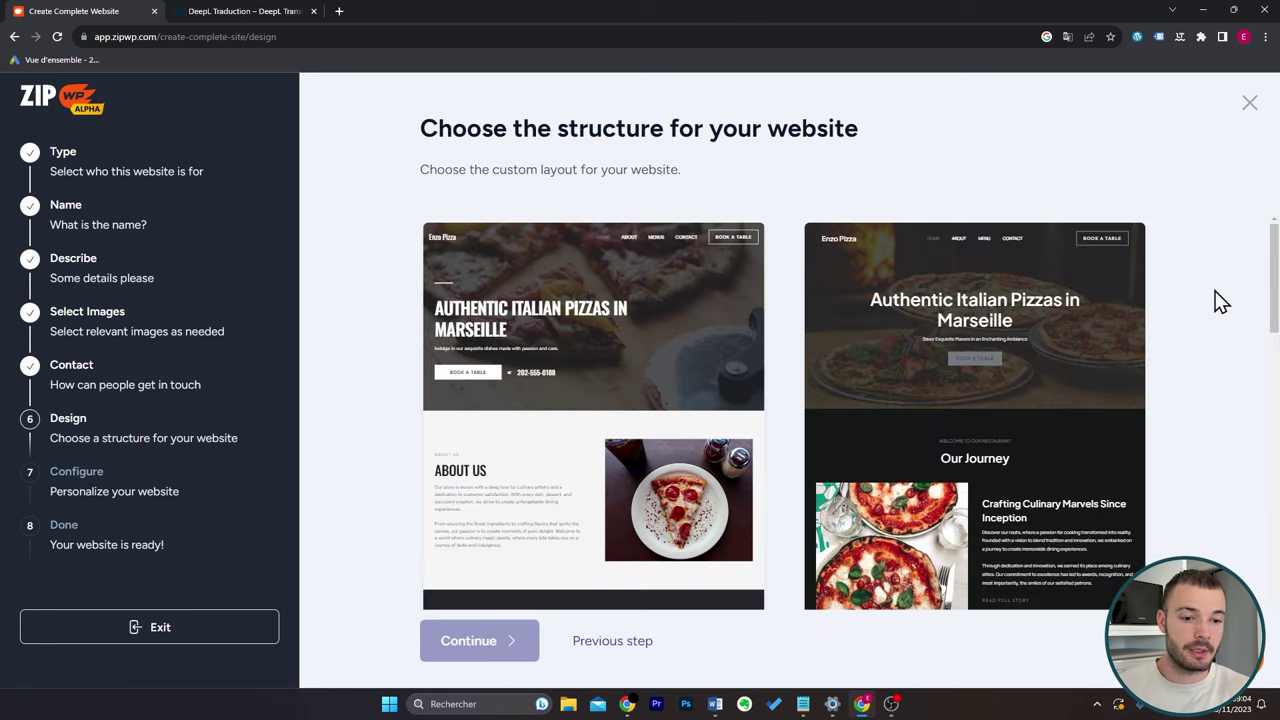
scroll(1175, 318, "down", 5)
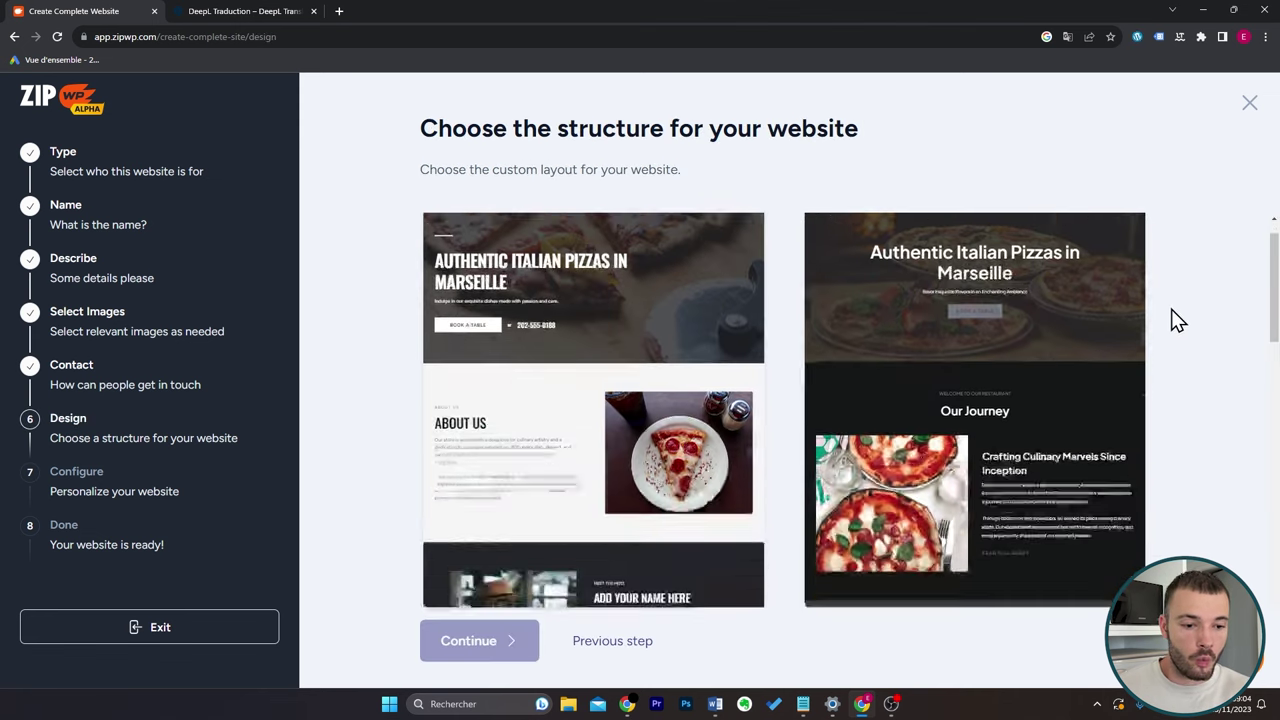
scroll(1175, 318, "down", 8)
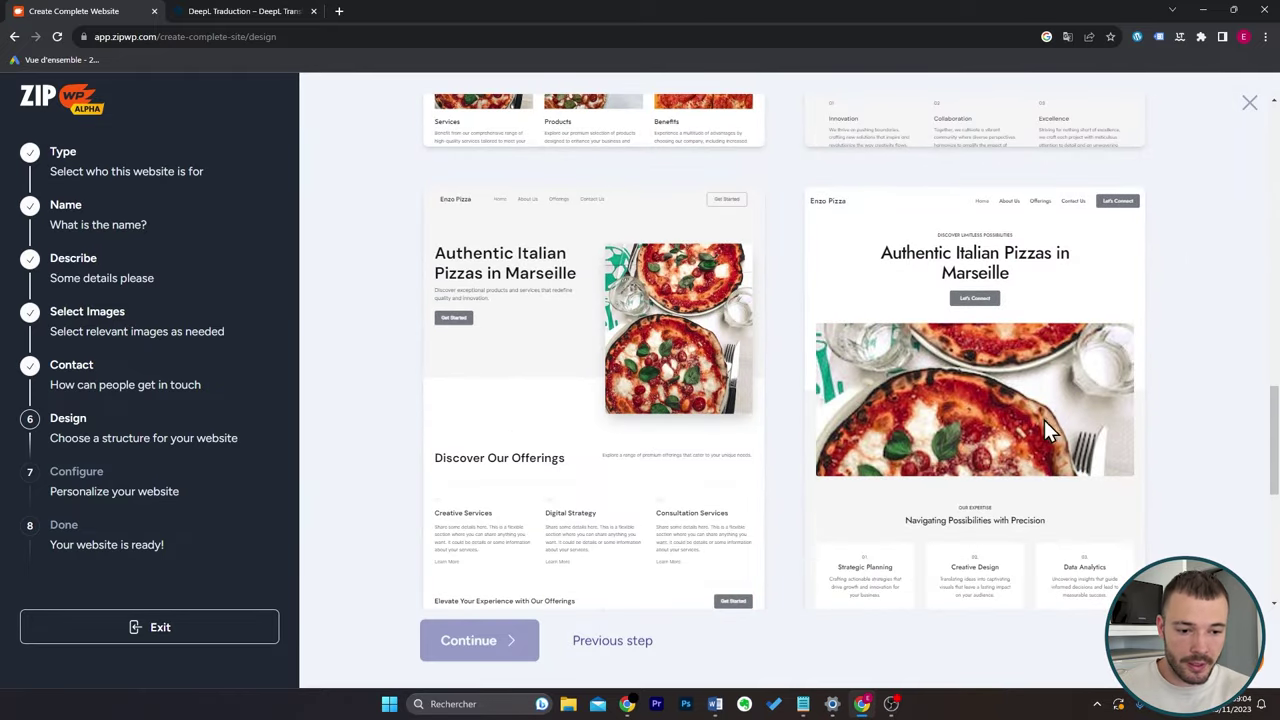
scroll(1094, 423, "down", 2)
scroll(1094, 423, "up", 10)
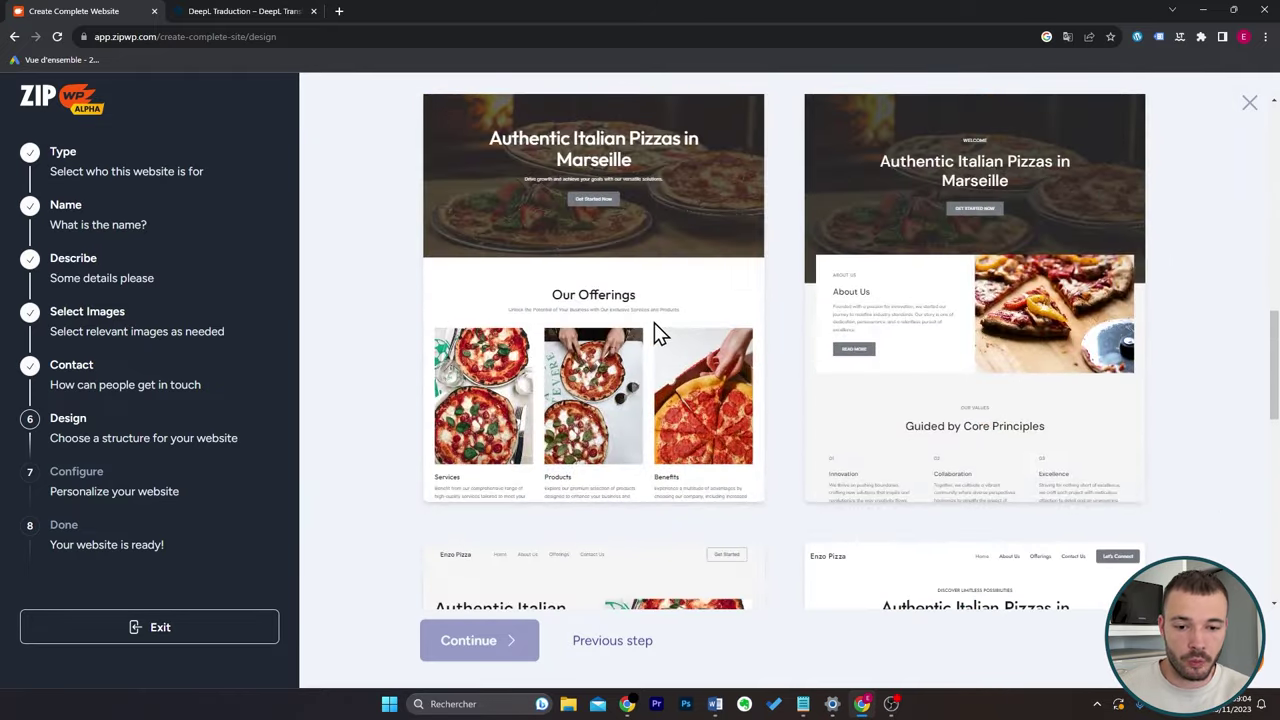
scroll(700, 300, "up", 1)
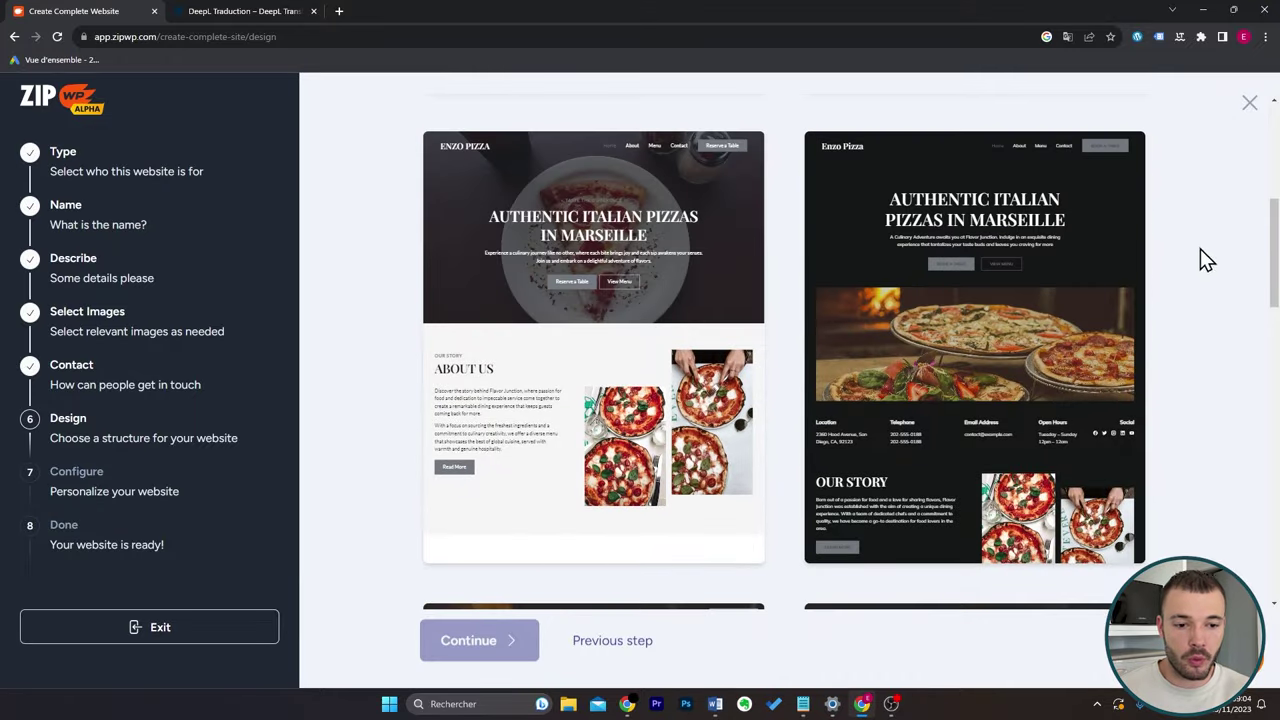
scroll(1237, 303, "up", 3)
scroll(1225, 295, "up", 3)
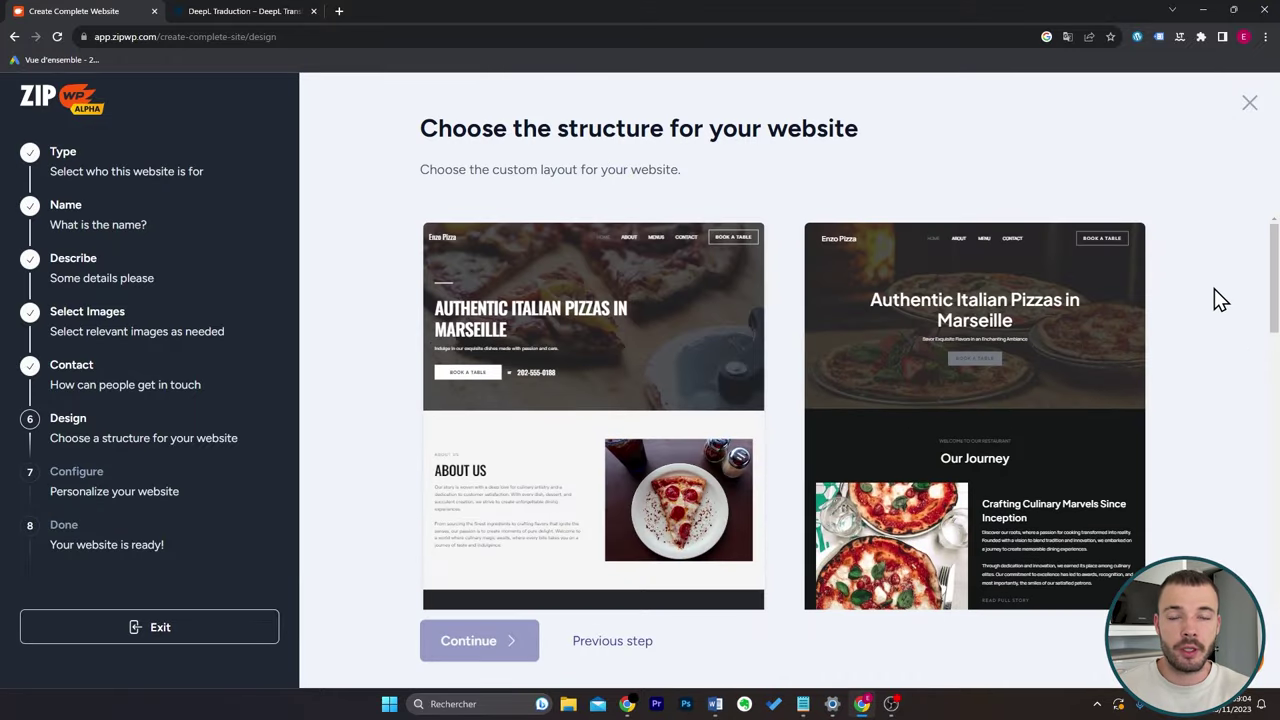